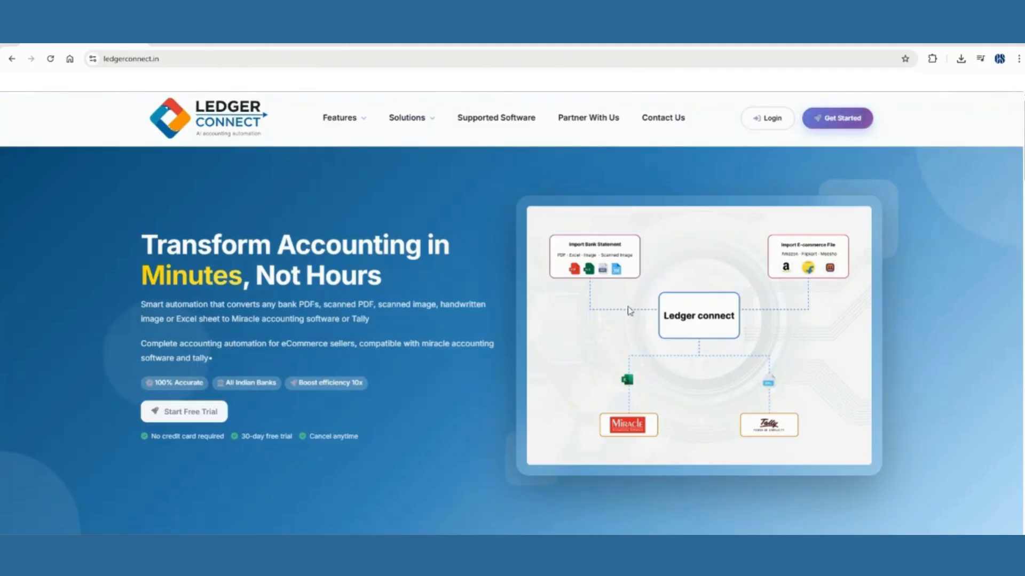
Sign in to LedgerConnect with the autofilled credentials to reach the Bank PDF Conversion History dashboard.
{"action": "left_click", "coordinate": [771, 119]}
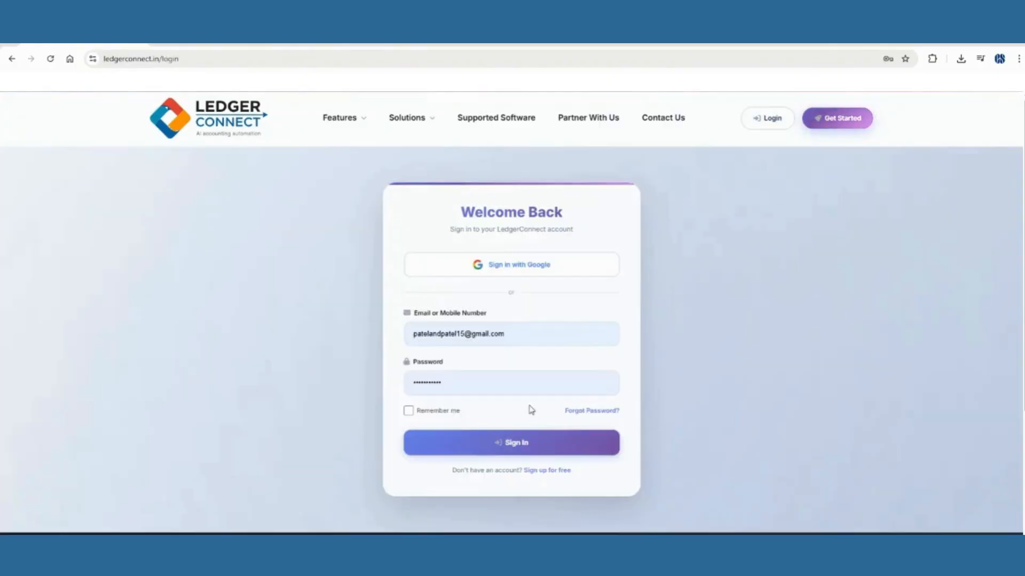
{"action": "left_click", "coordinate": [516, 442]}
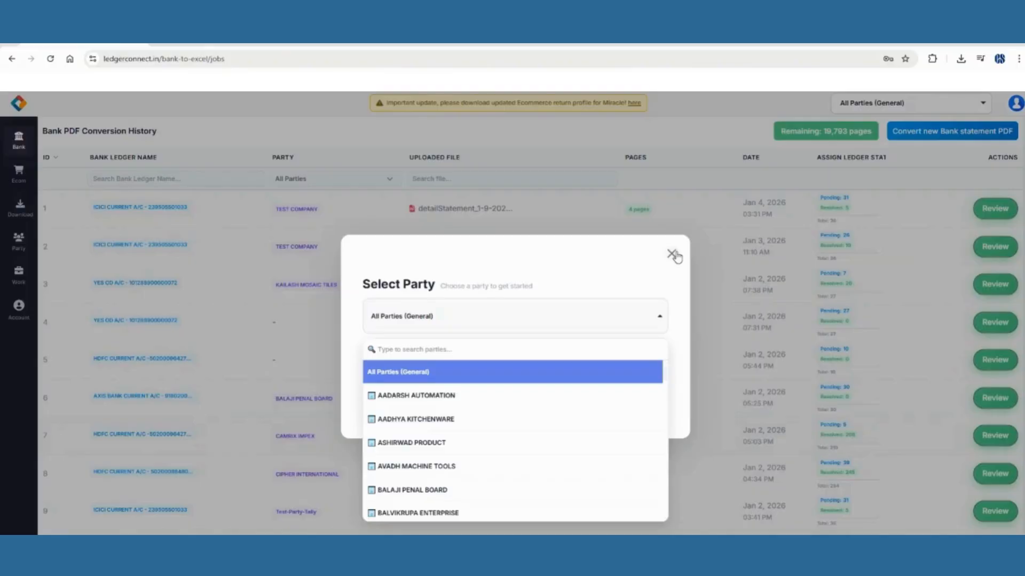
Dismiss the Select Party prompt and bring the LedgerConnect browser window back.
{"action": "left_click", "coordinate": [671, 254]}
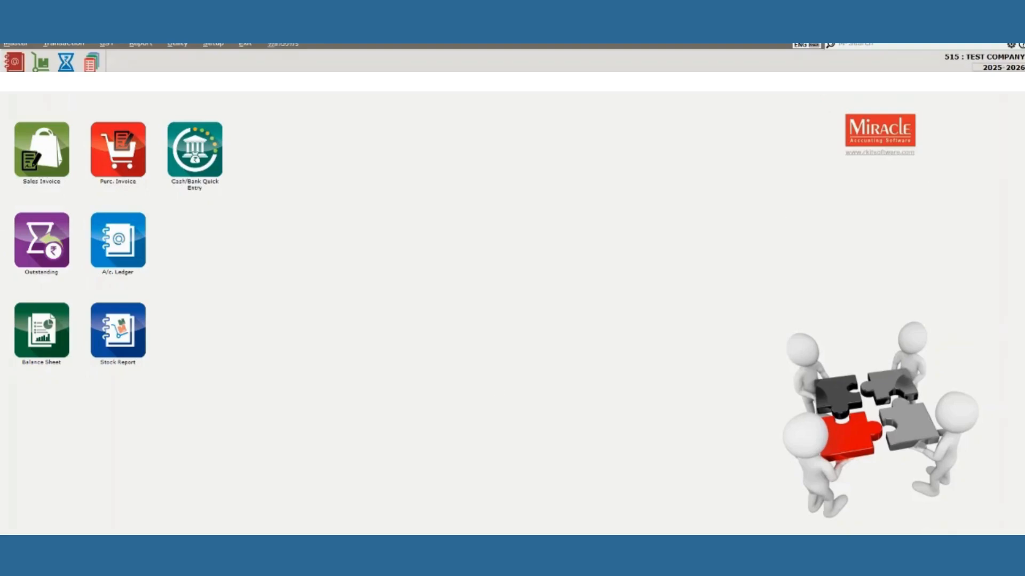
{"action": "mouse_move", "coordinate": [172, 549]}
{"action": "left_click", "coordinate": [113, 521]}
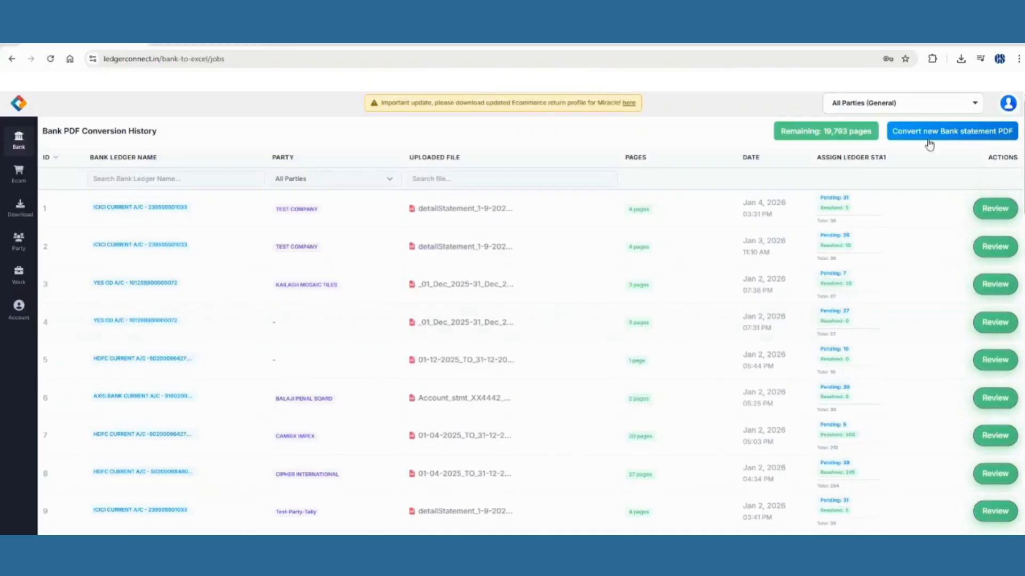
Make TEST COMPANY the active party and go to the Ecommerce to Miracle Voucher page.
{"action": "left_click", "coordinate": [932, 108]}
{"action": "type", "text": "test"}
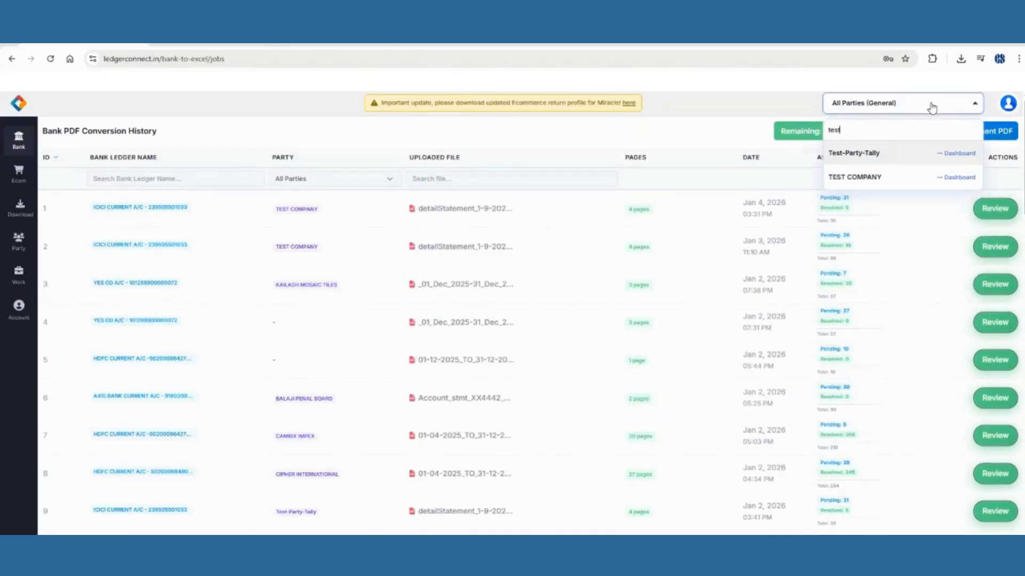
{"action": "key", "text": "Down"}
{"action": "key", "text": "Return"}
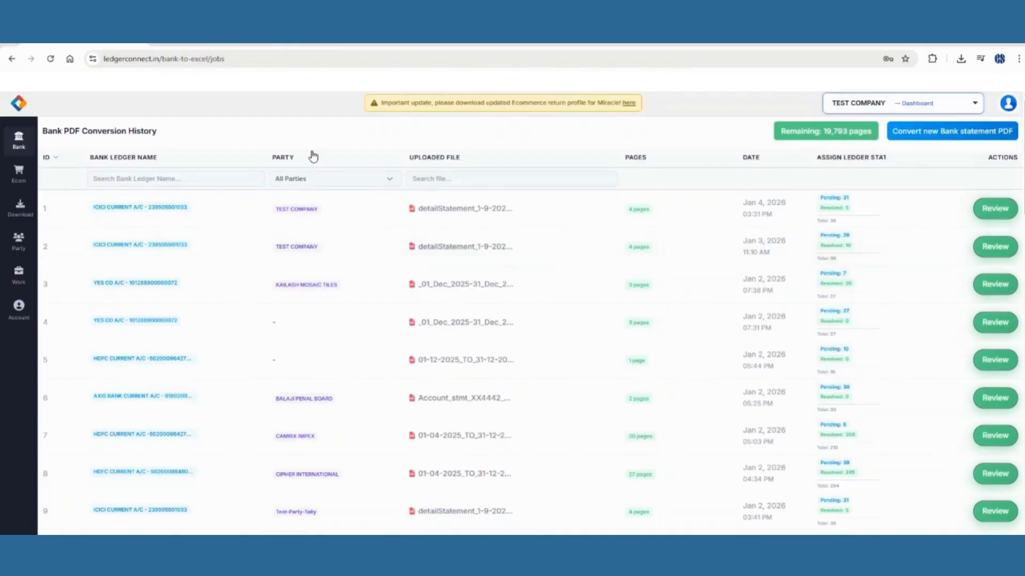
{"action": "left_click", "coordinate": [17, 181]}
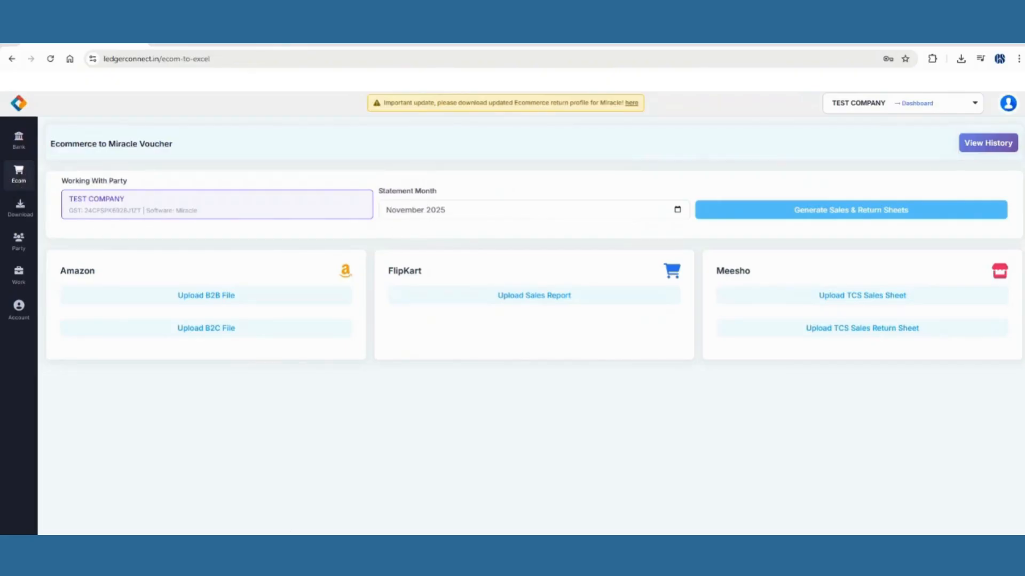
Start the Amazon B2B upload with ledger Amazon Seller Services Pvt Ltd.
{"action": "left_click", "coordinate": [213, 302]}
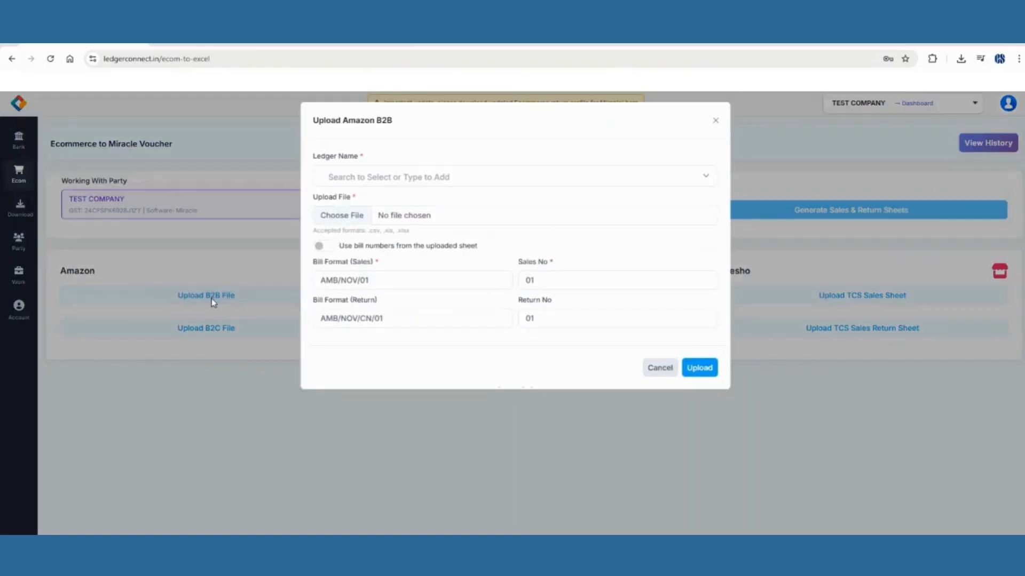
{"action": "left_click", "coordinate": [450, 178]}
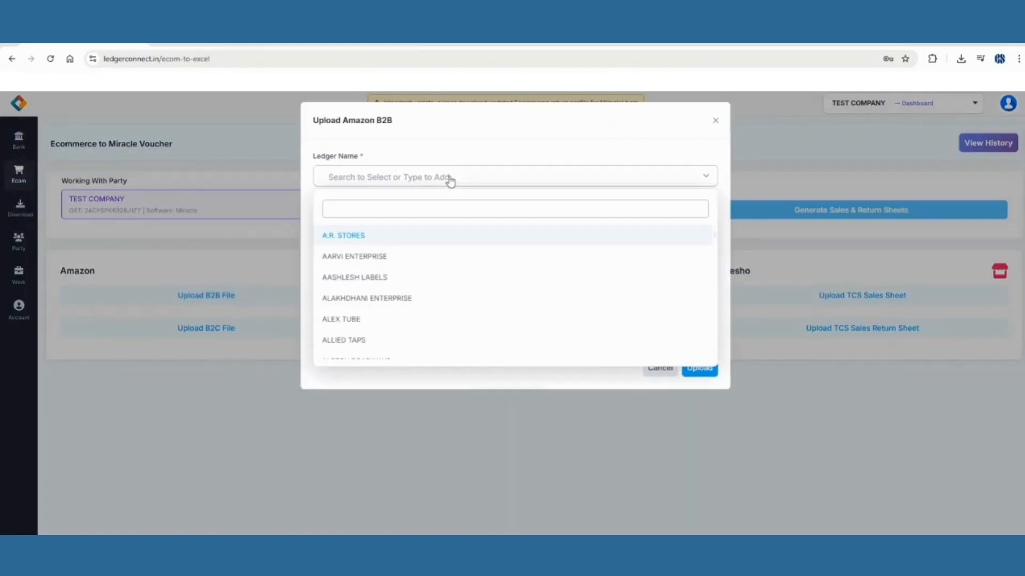
{"action": "type", "text": "ama"}
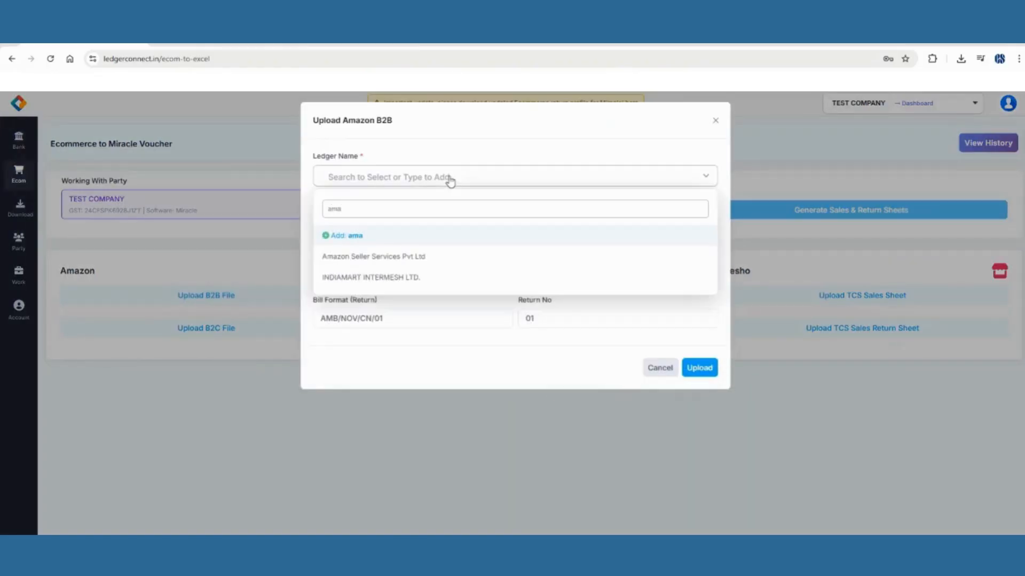
{"action": "left_click", "coordinate": [417, 258]}
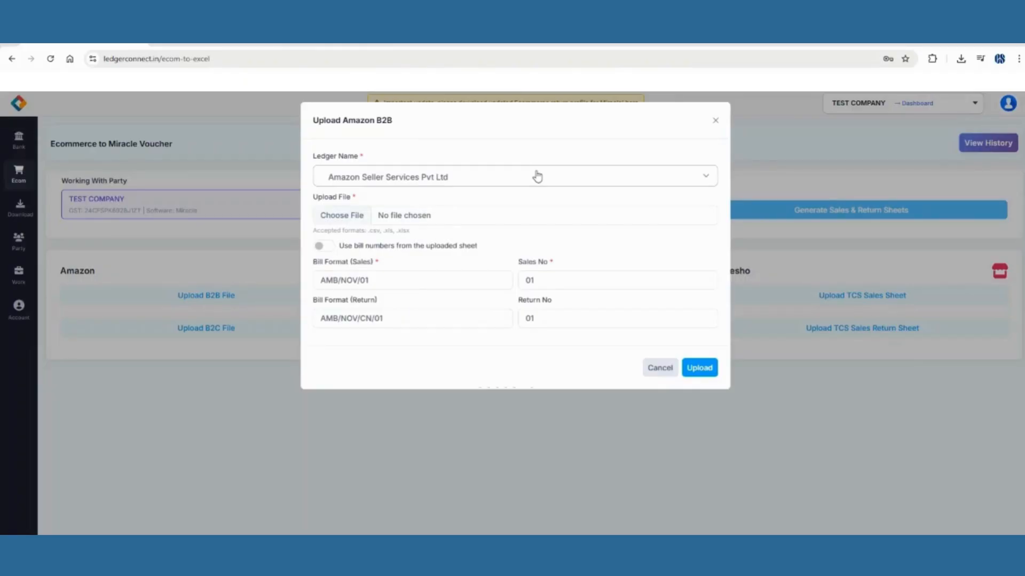
Upload MTR_B2B-NOVEMBER-2025 from E:\LedgerConnect Details\Demo Detail\Ecom.
{"action": "left_click", "coordinate": [410, 216]}
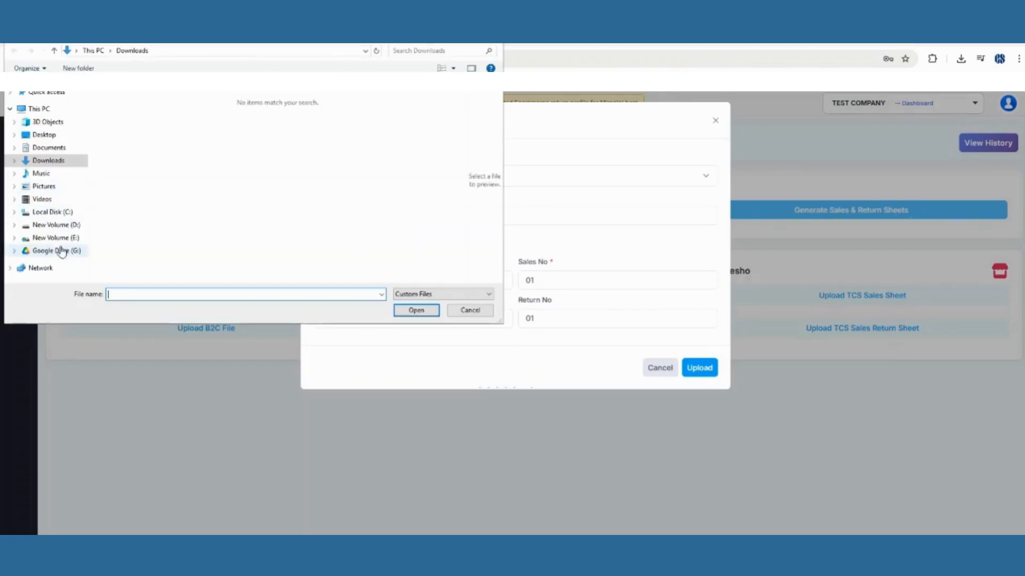
{"action": "left_click", "coordinate": [59, 238]}
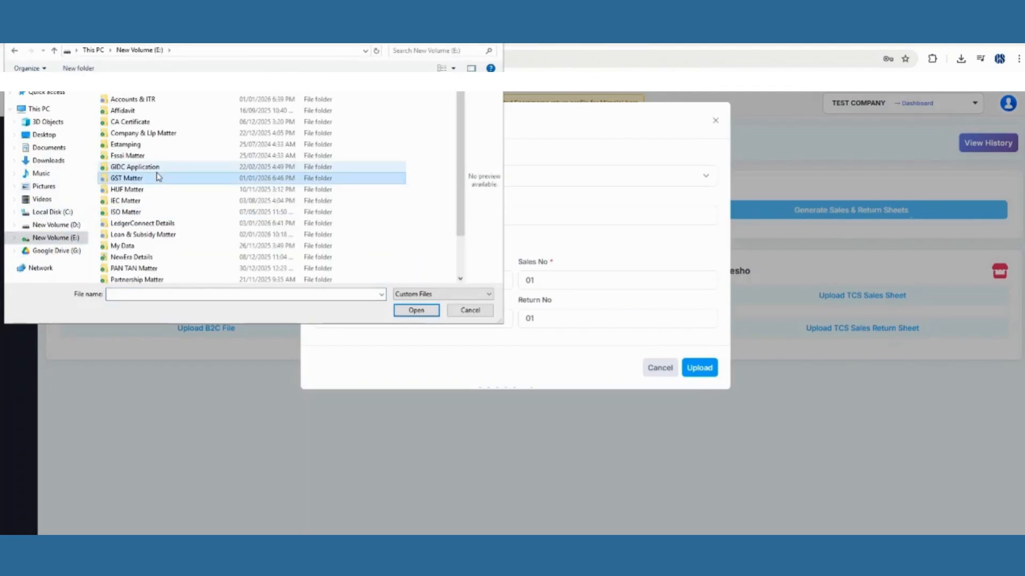
{"action": "key", "text": "l"}
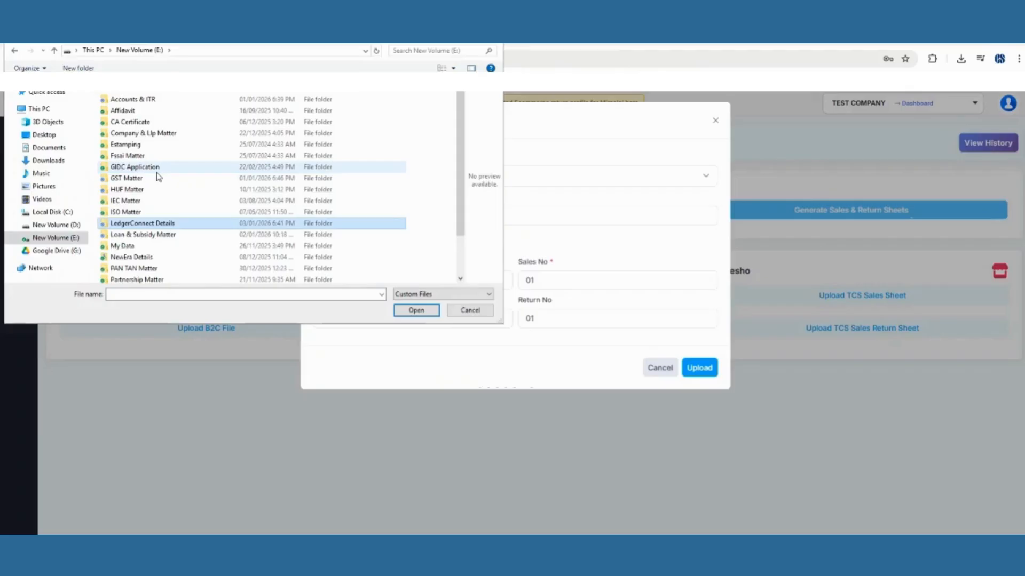
{"action": "key", "text": "Return"}
{"action": "key", "text": "Down"}
{"action": "key", "text": "Up"}
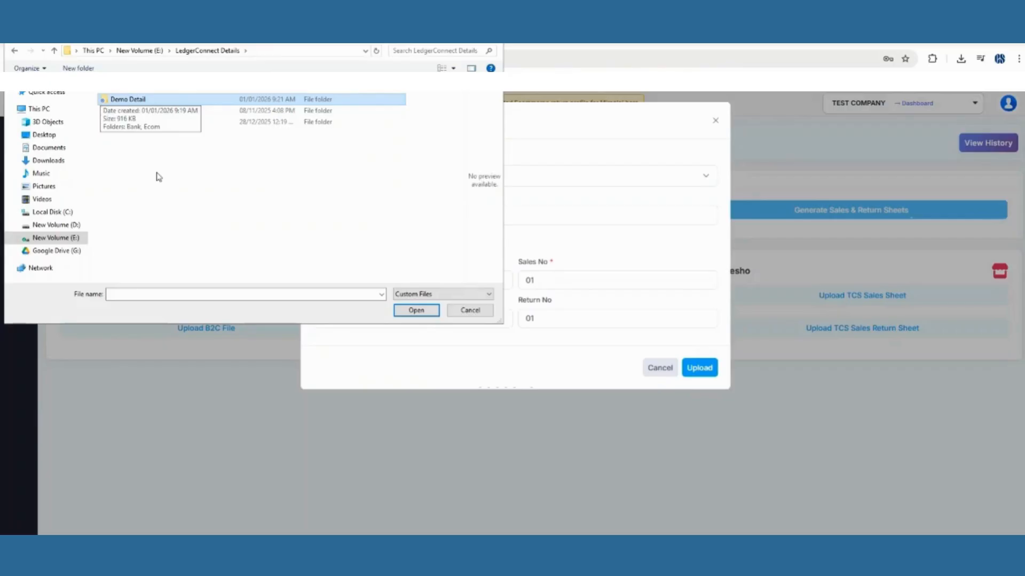
{"action": "key", "text": "Return"}
{"action": "key", "text": "Down"}
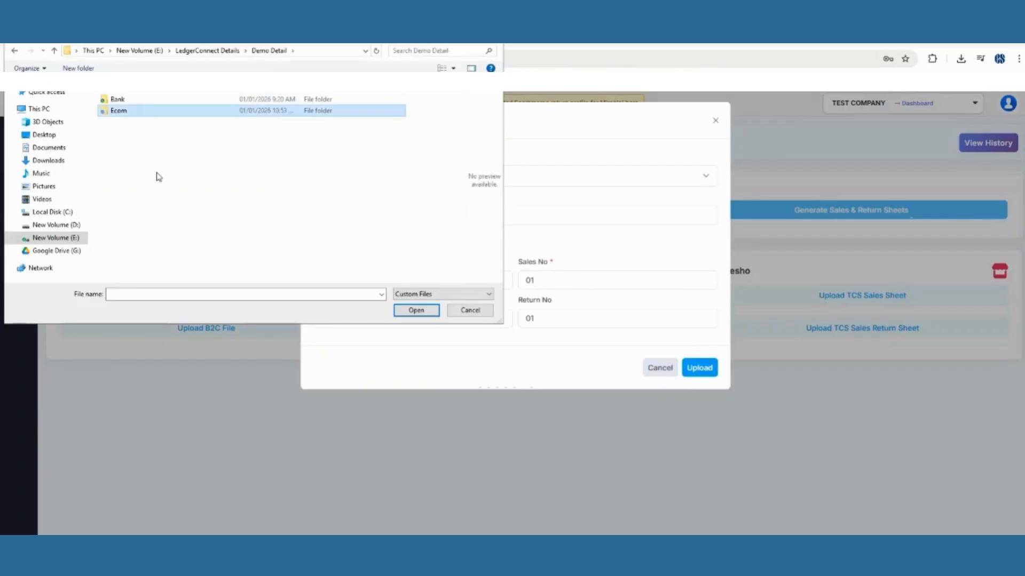
{"action": "key", "text": "Return"}
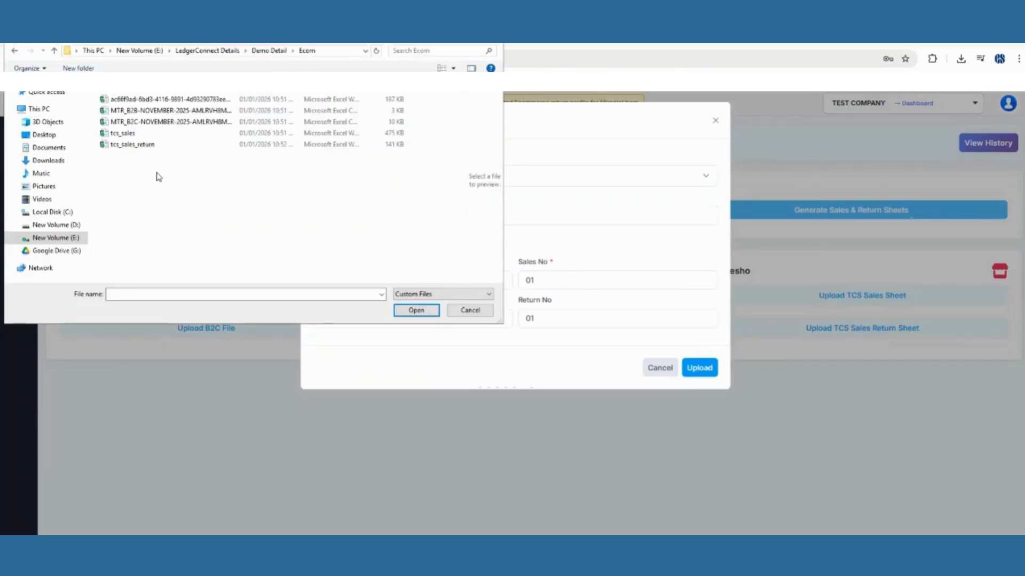
{"action": "key", "text": "Down"}
{"action": "key", "text": "Return"}
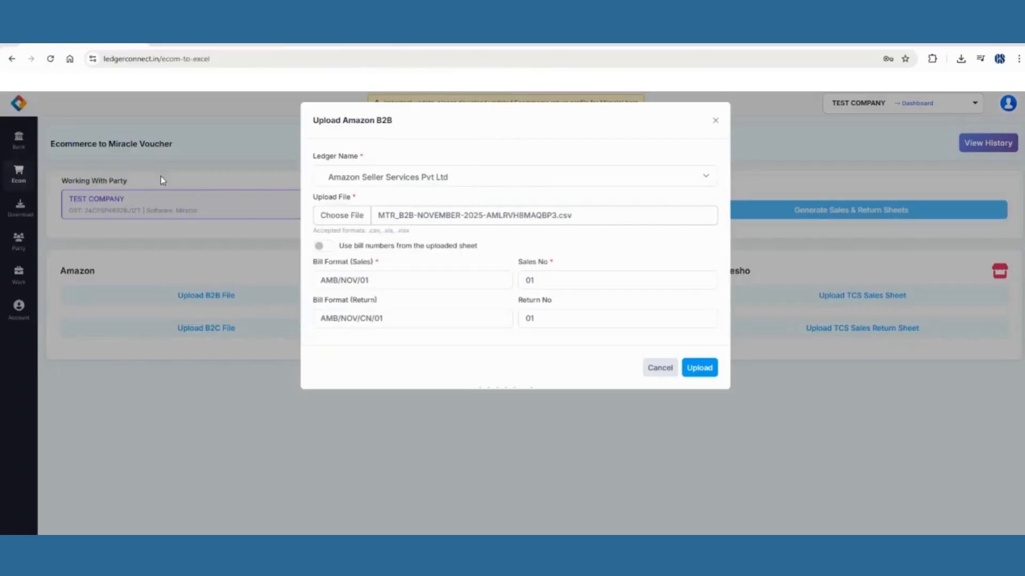
{"action": "left_click", "coordinate": [693, 369]}
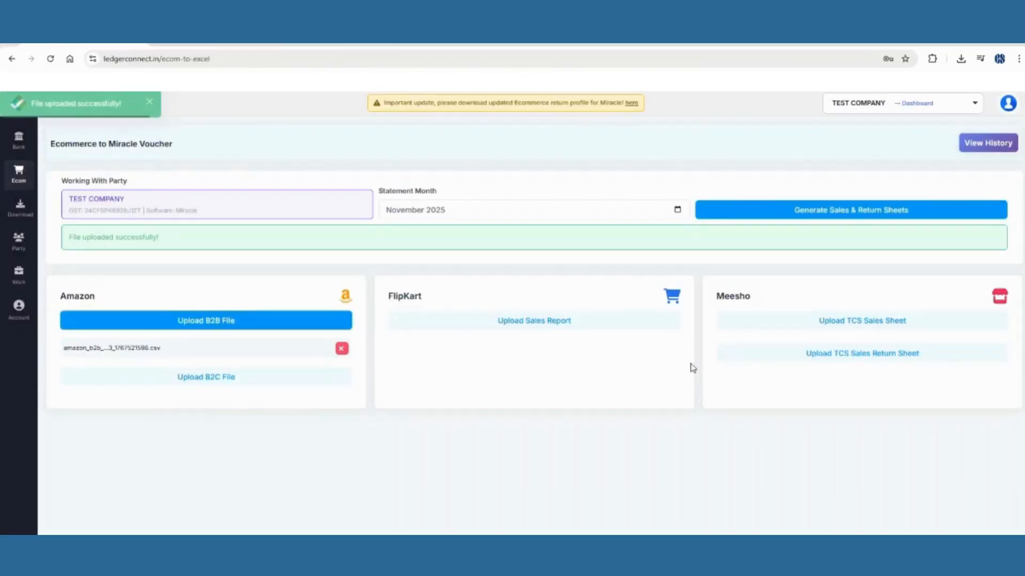
Upload the November 2025 MTR_B2B file as Amazon B2C sales under Amazon Seller Services Pvt Ltd.
{"action": "left_click", "coordinate": [223, 381]}
{"action": "left_click", "coordinate": [416, 182]}
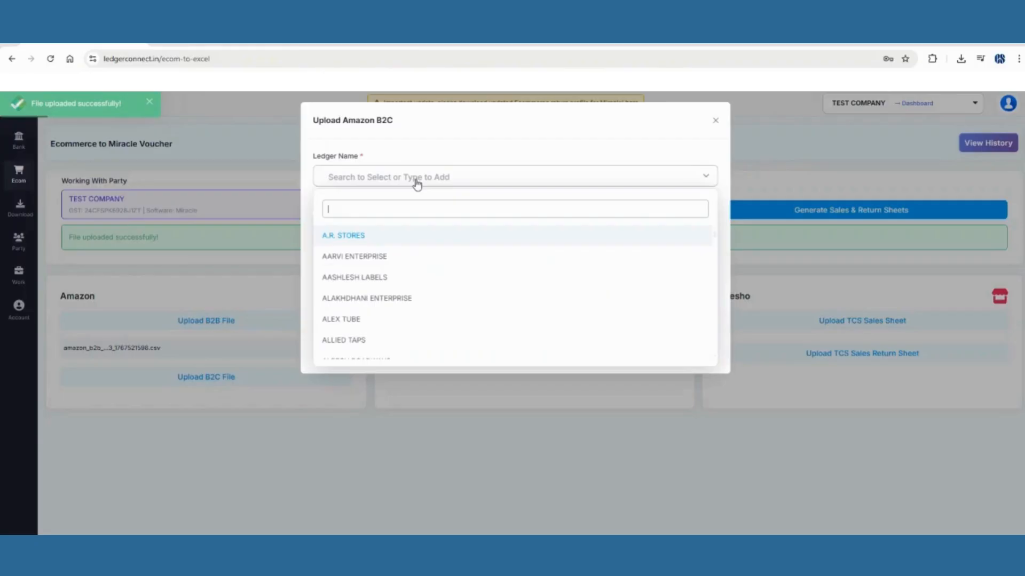
{"action": "type", "text": "ama"}
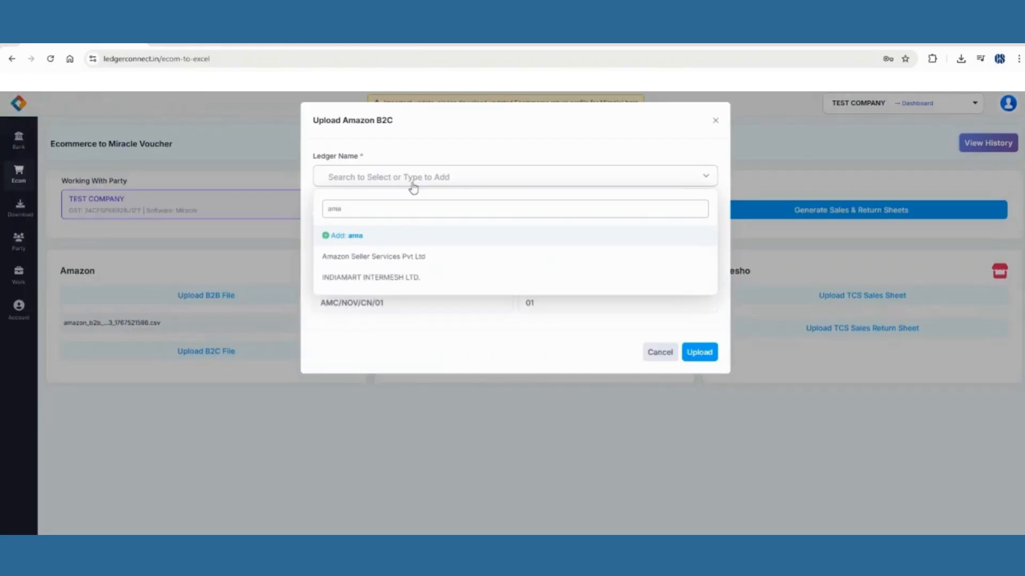
{"action": "left_click", "coordinate": [397, 257]}
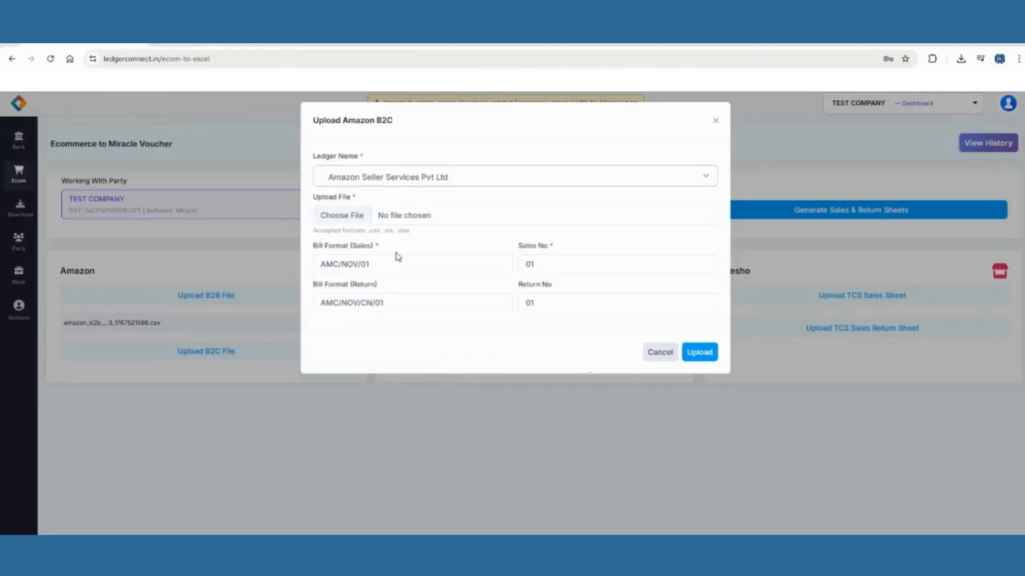
{"action": "left_click", "coordinate": [442, 220]}
{"action": "left_click", "coordinate": [155, 122]}
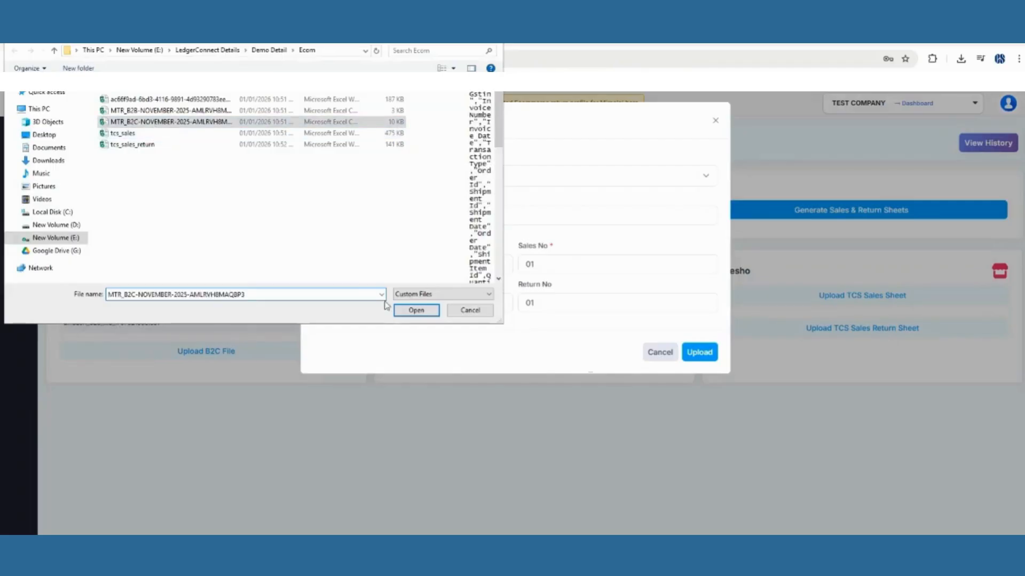
{"action": "left_click", "coordinate": [417, 310]}
{"action": "left_click", "coordinate": [699, 352]}
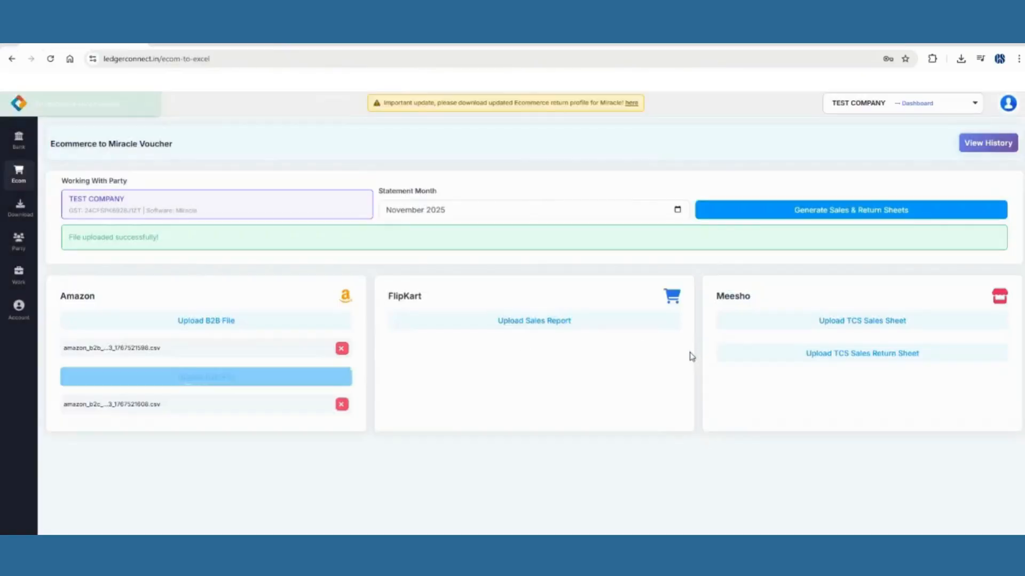
Upload the first Excel file in Ecom as the Flipkart sales report under Flipkart Internet Private Limited.
{"action": "left_click", "coordinate": [498, 326]}
{"action": "left_click", "coordinate": [417, 178]}
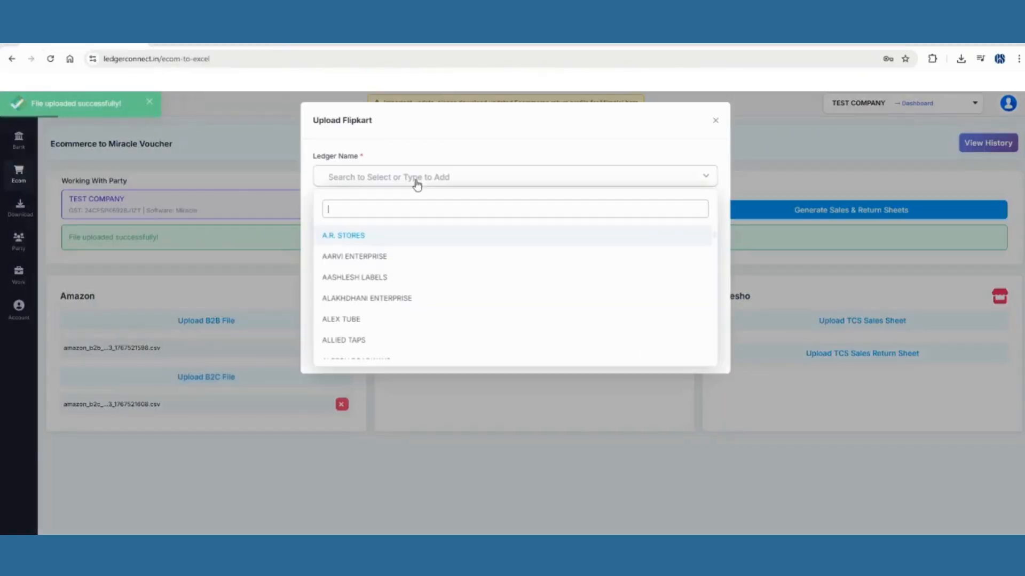
{"action": "type", "text": "flip"}
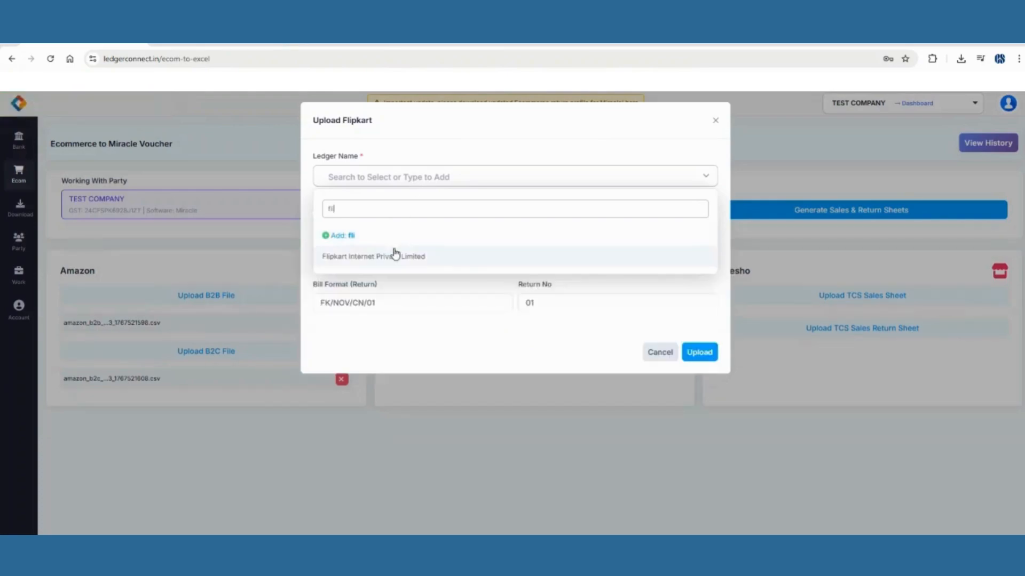
{"action": "left_click", "coordinate": [393, 255]}
{"action": "left_click", "coordinate": [714, 353]}
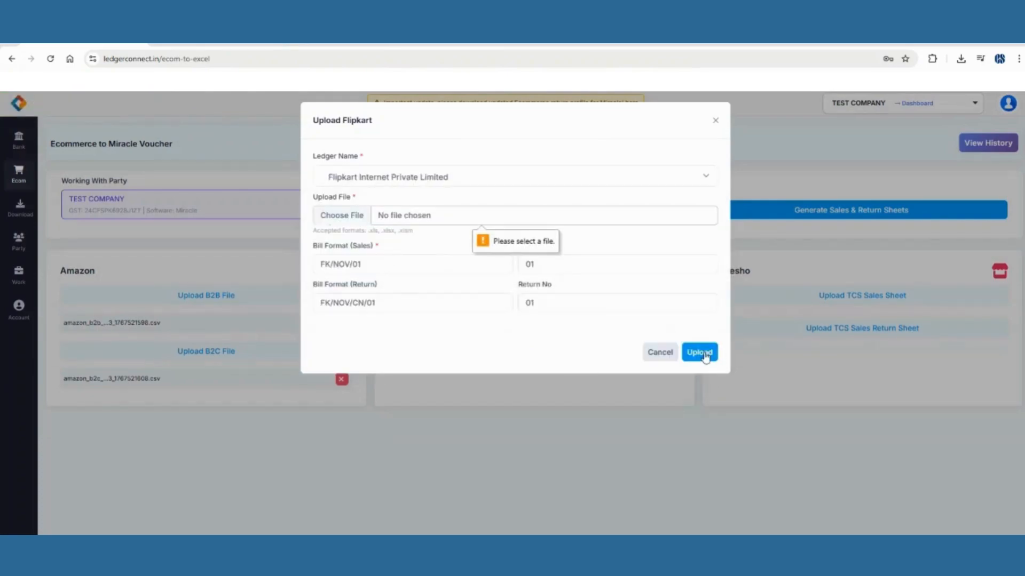
{"action": "left_click", "coordinate": [376, 214]}
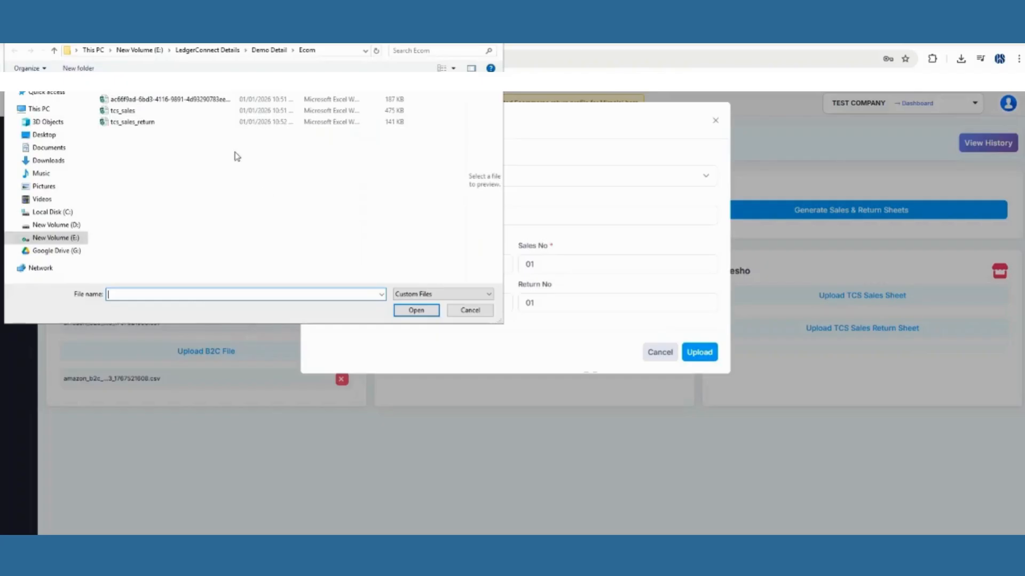
{"action": "left_click", "coordinate": [161, 102]}
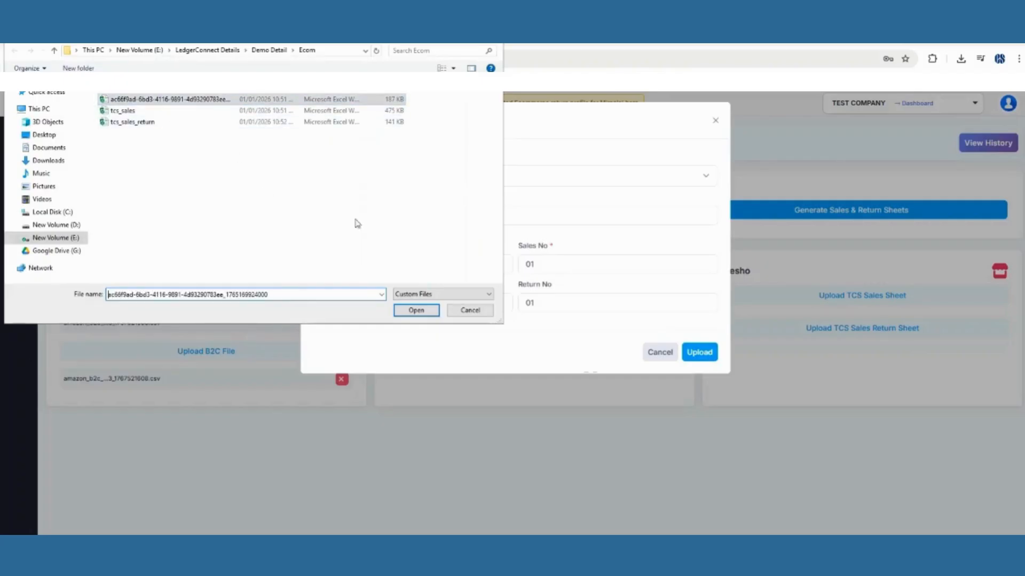
{"action": "left_click", "coordinate": [417, 310]}
{"action": "left_click", "coordinate": [700, 353]}
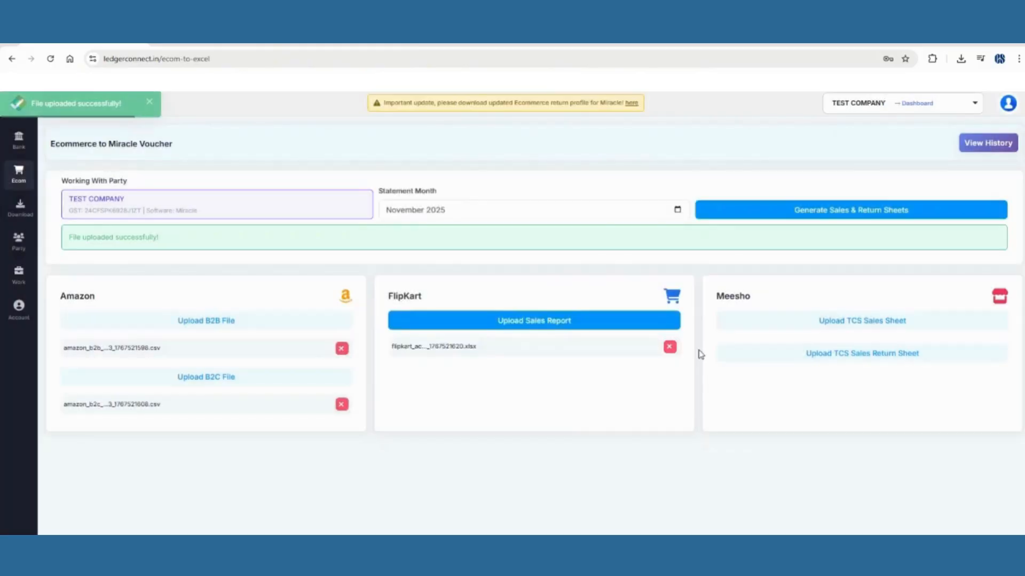
{"action": "left_click", "coordinate": [896, 321]}
Search the ledger list for Meesho, close the form, and check Meesho's ledger name in Miracle Accounting.
{"action": "left_click", "coordinate": [394, 176]}
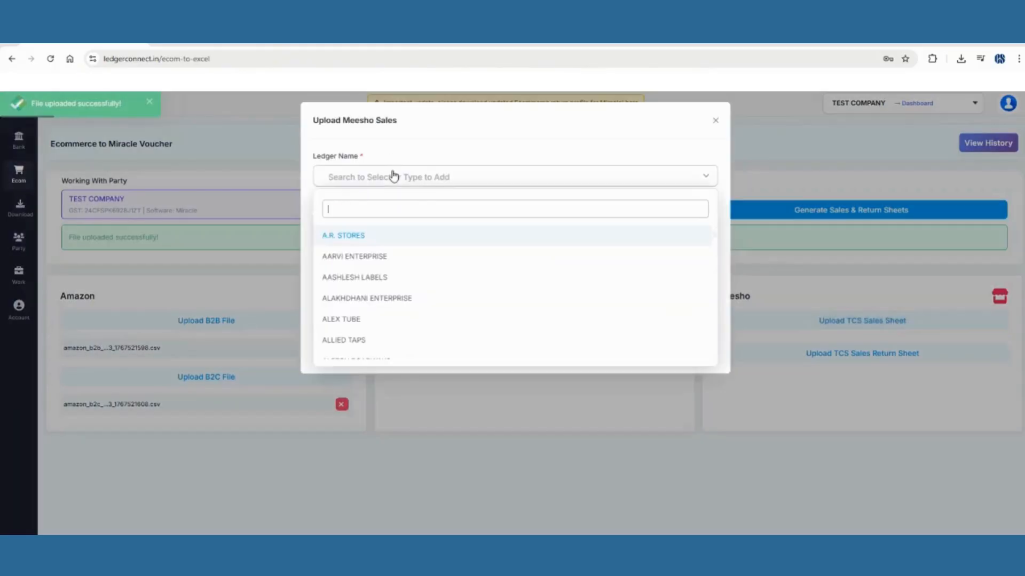
{"action": "type", "text": "mess"}
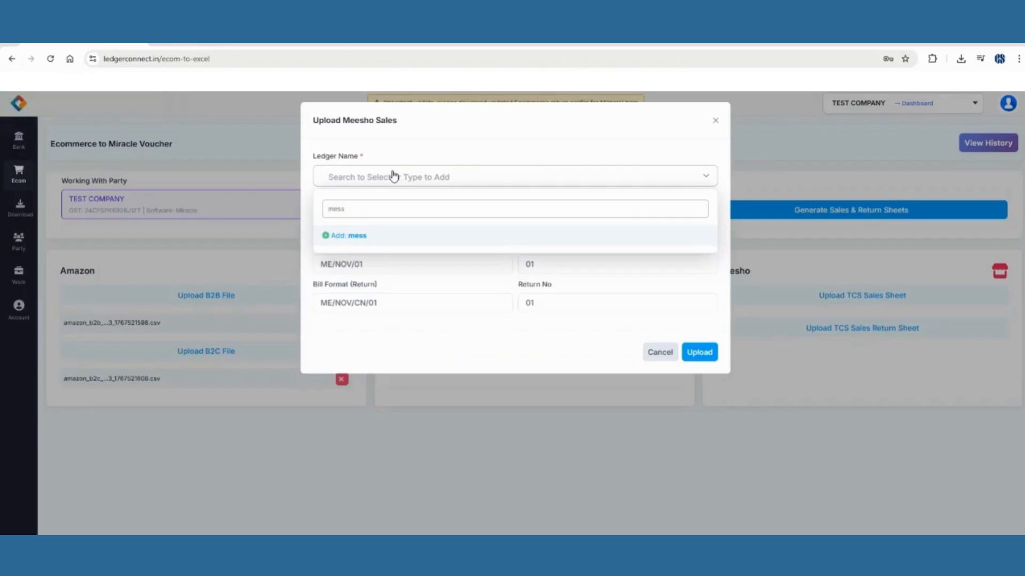
{"action": "key", "text": "BackSpace"}
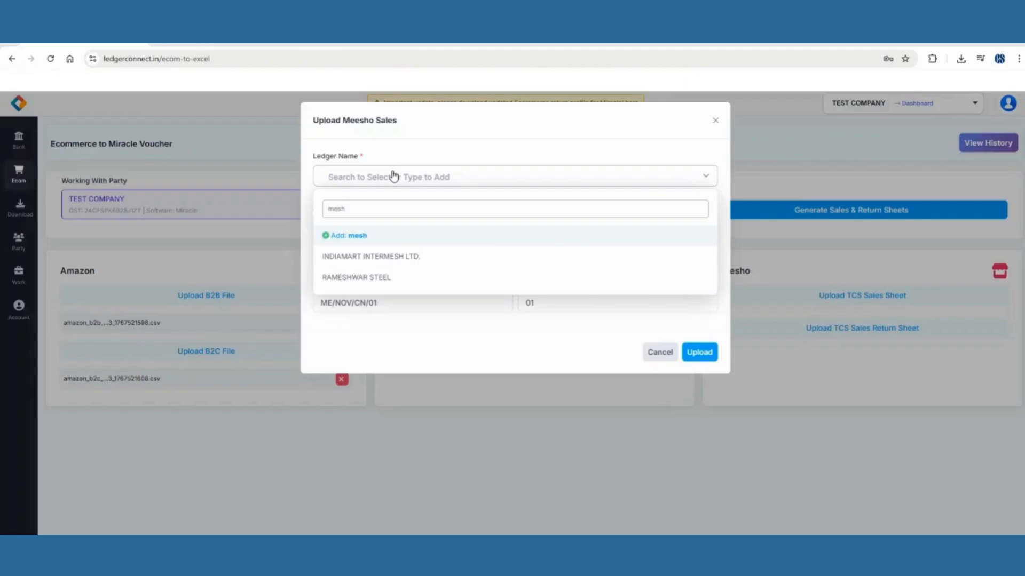
{"action": "type", "text": "ho"}
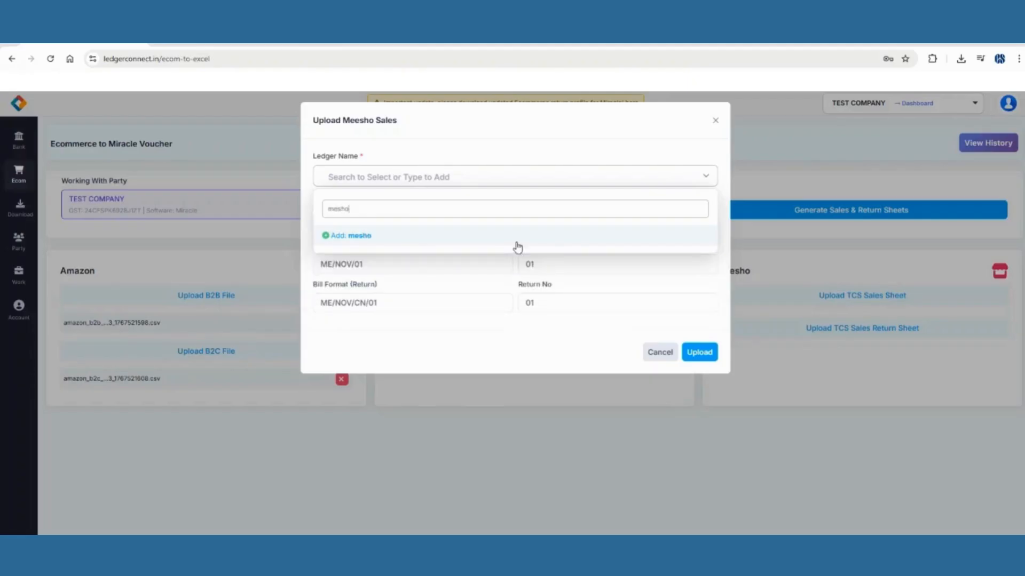
{"action": "left_click", "coordinate": [533, 447]}
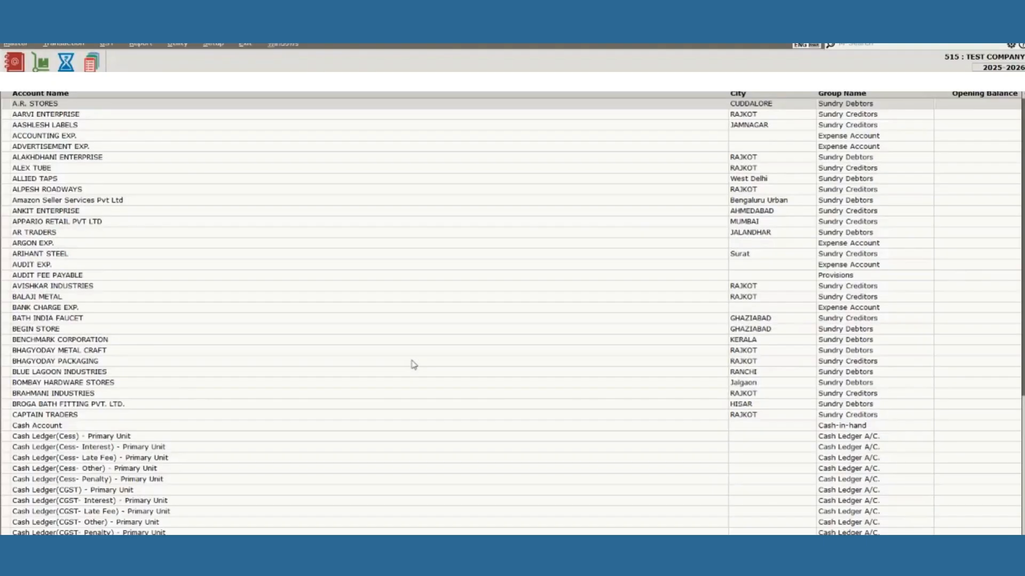
{"action": "type", "text": "me"}
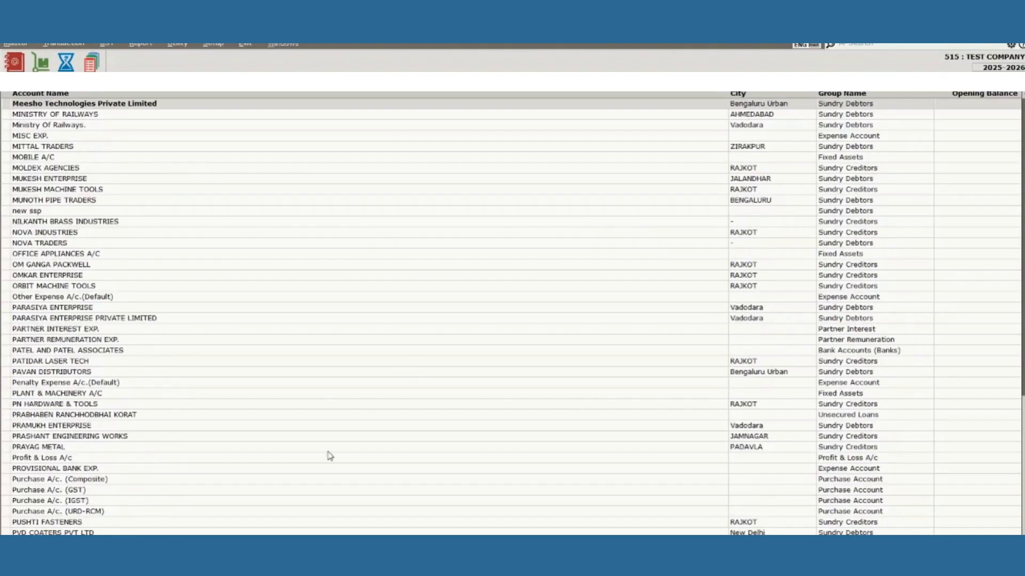
{"action": "key", "text": "alt+Tab"}
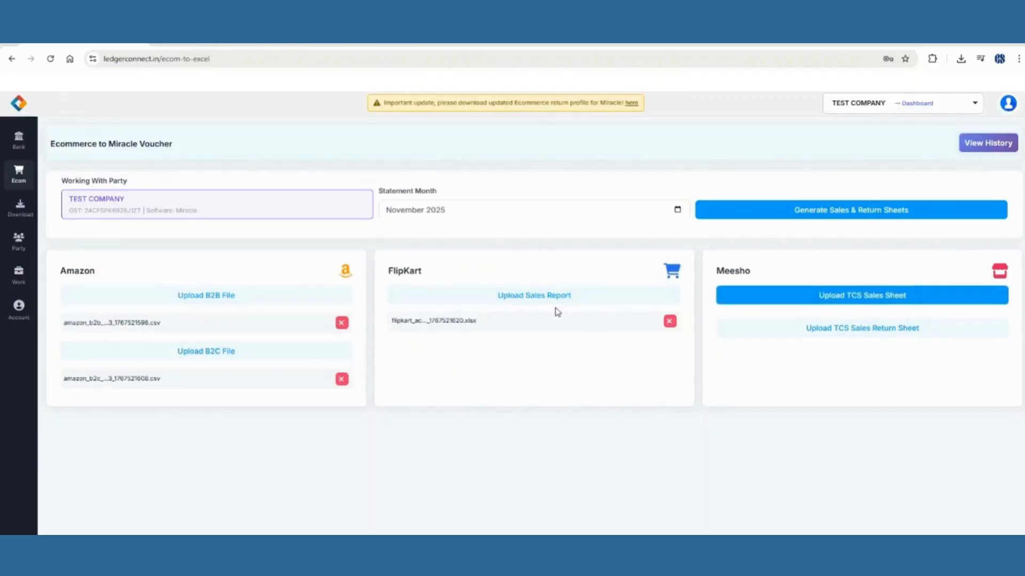
Upload tcs_sales.xlsx as the Meesho TCS sales sheet under Meesho Technologies Private Limited.
{"action": "left_click", "coordinate": [826, 302]}
{"action": "left_click", "coordinate": [460, 182]}
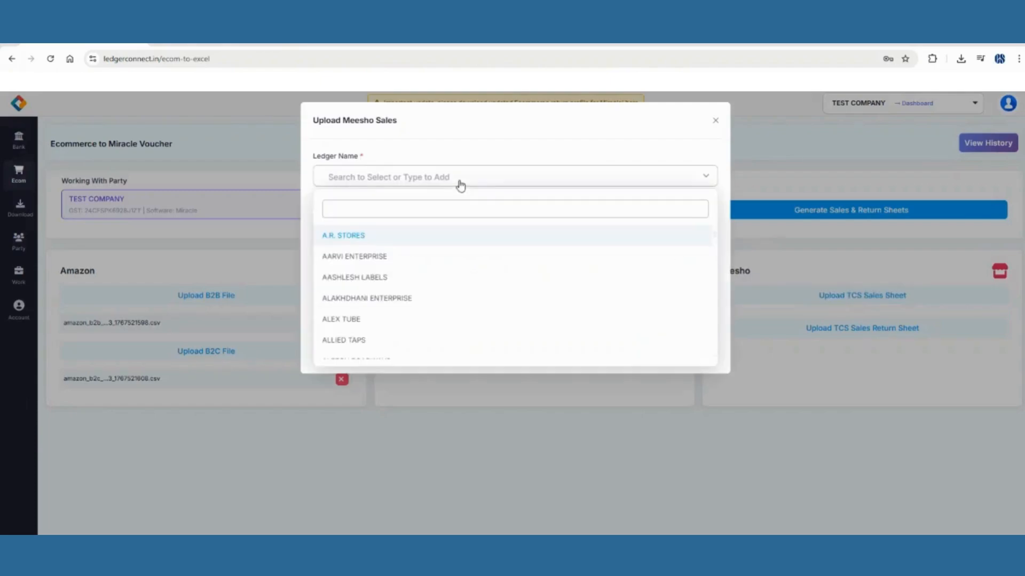
{"action": "type", "text": "mee"}
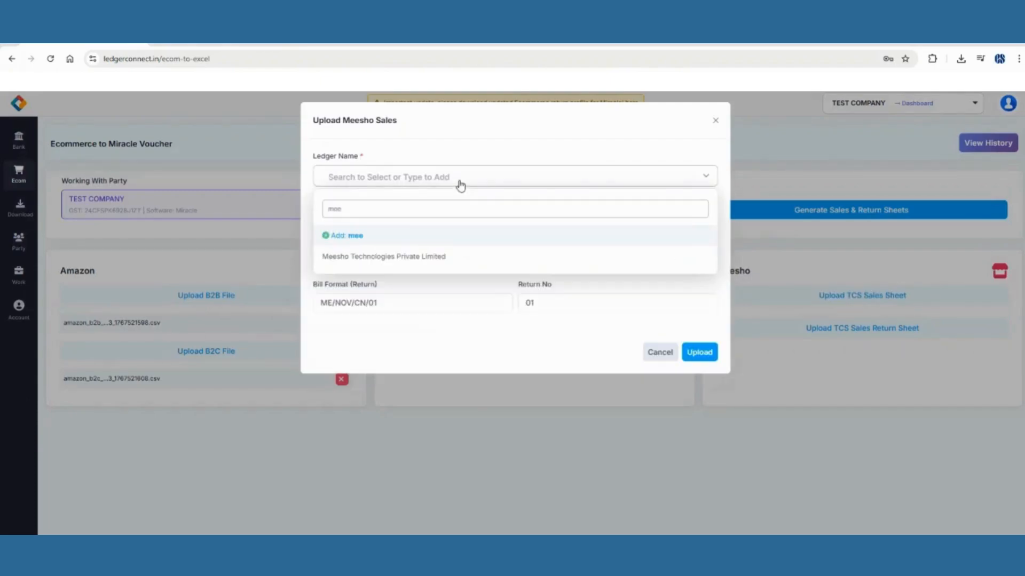
{"action": "left_click", "coordinate": [428, 260]}
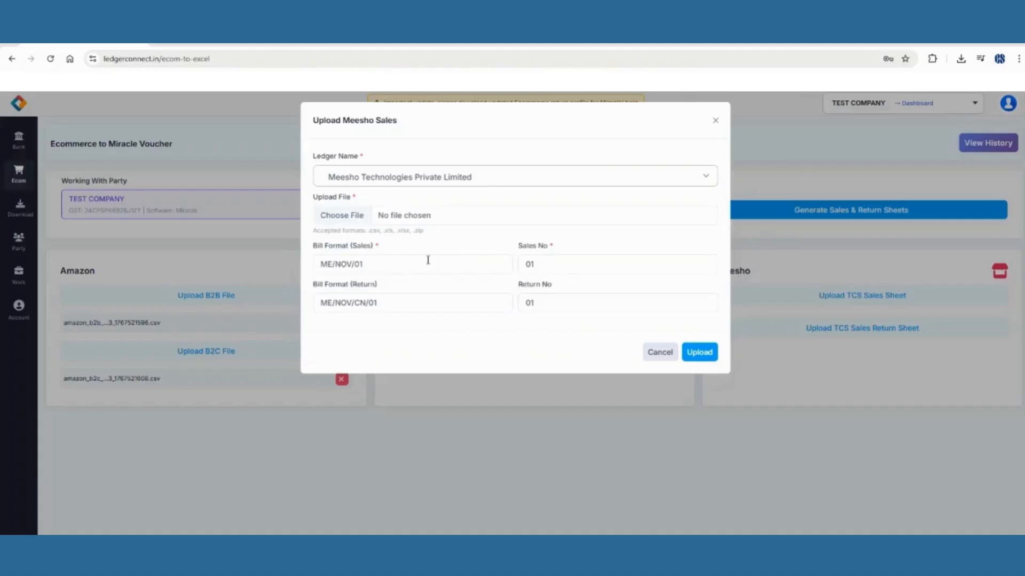
{"action": "left_click", "coordinate": [403, 218]}
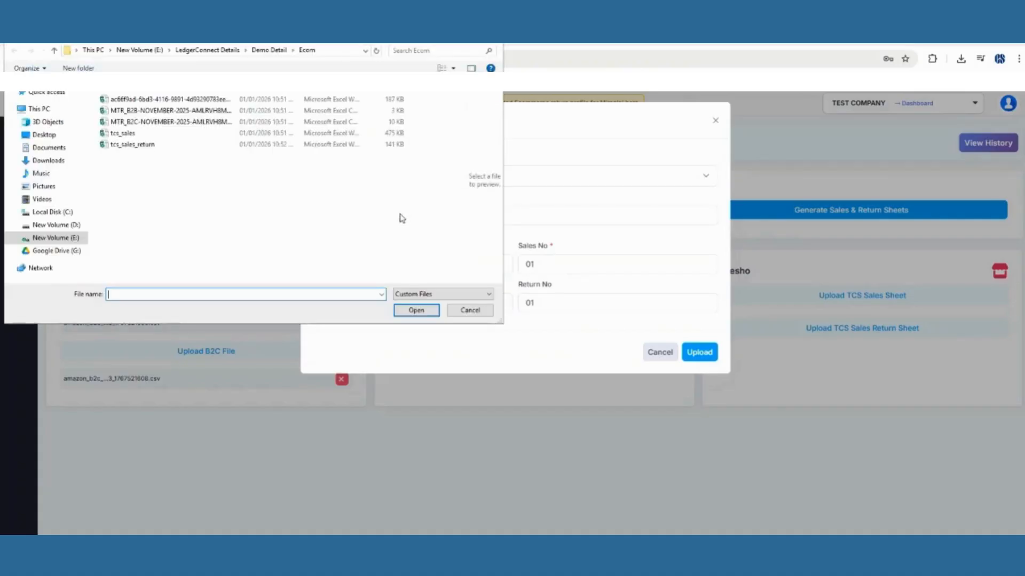
{"action": "left_click", "coordinate": [155, 134]}
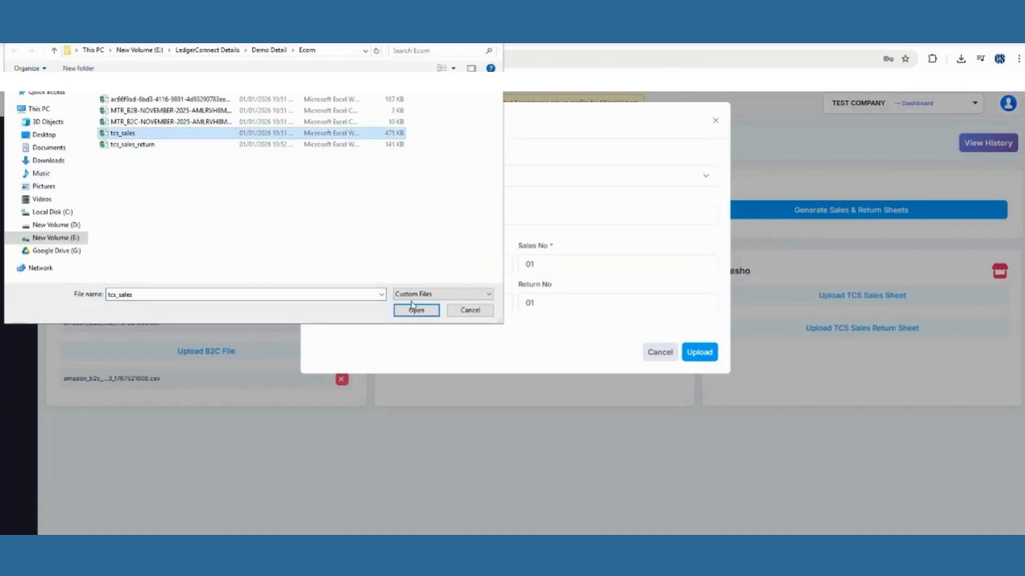
{"action": "left_click", "coordinate": [417, 310]}
{"action": "left_click", "coordinate": [694, 353]}
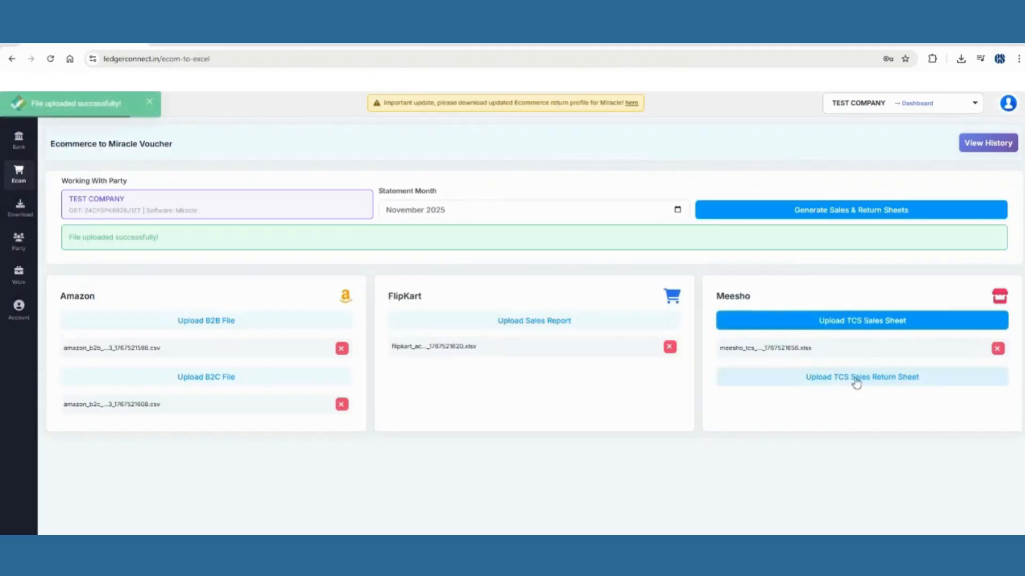
{"action": "left_click", "coordinate": [852, 381]}
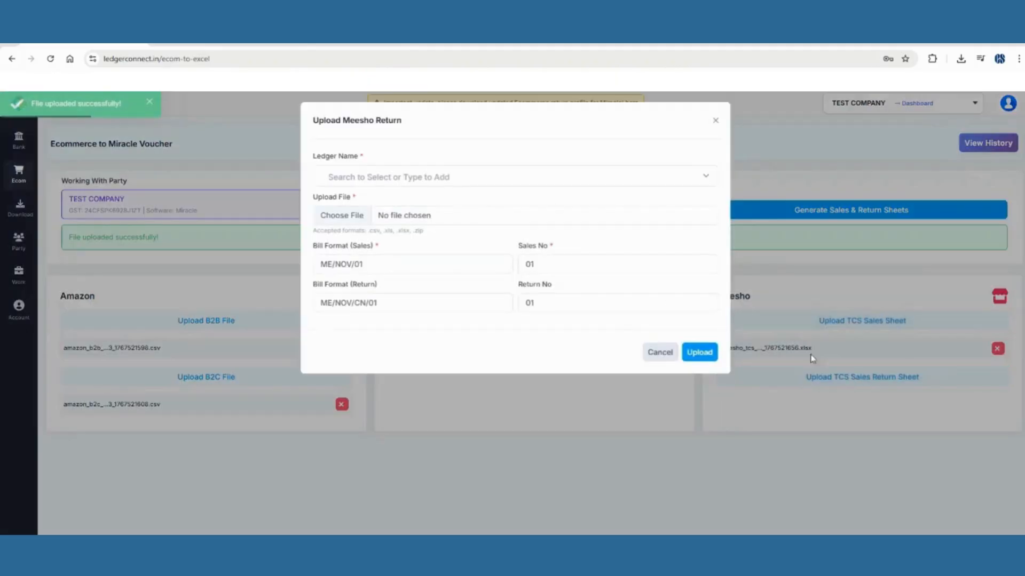
Upload tcs_sales_return.xlsx as the Meesho return sheet under Meesho Technologies Private Limited.
{"action": "left_click", "coordinate": [408, 179]}
{"action": "type", "text": "mees"}
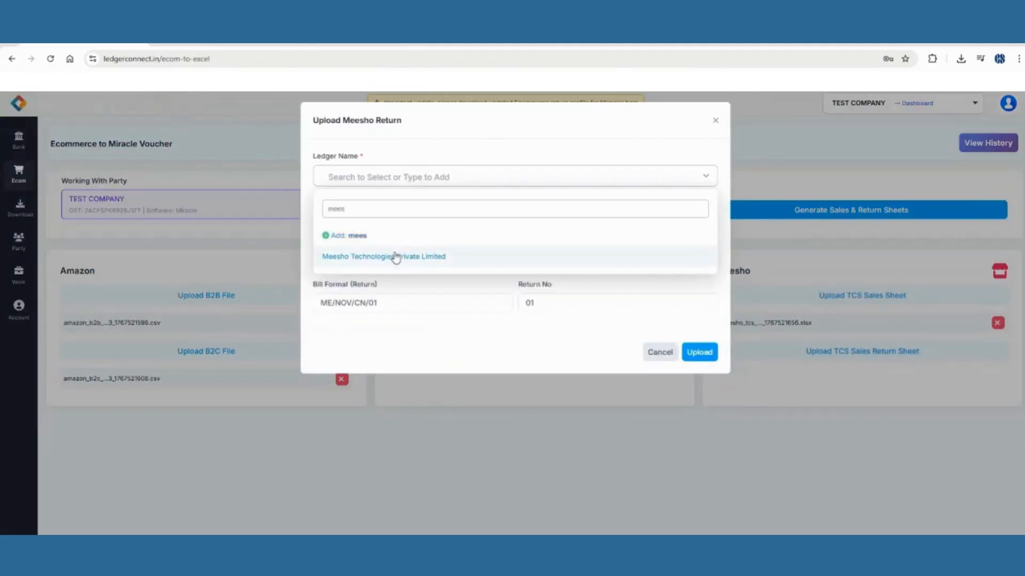
{"action": "left_click", "coordinate": [396, 257]}
{"action": "left_click", "coordinate": [451, 220]}
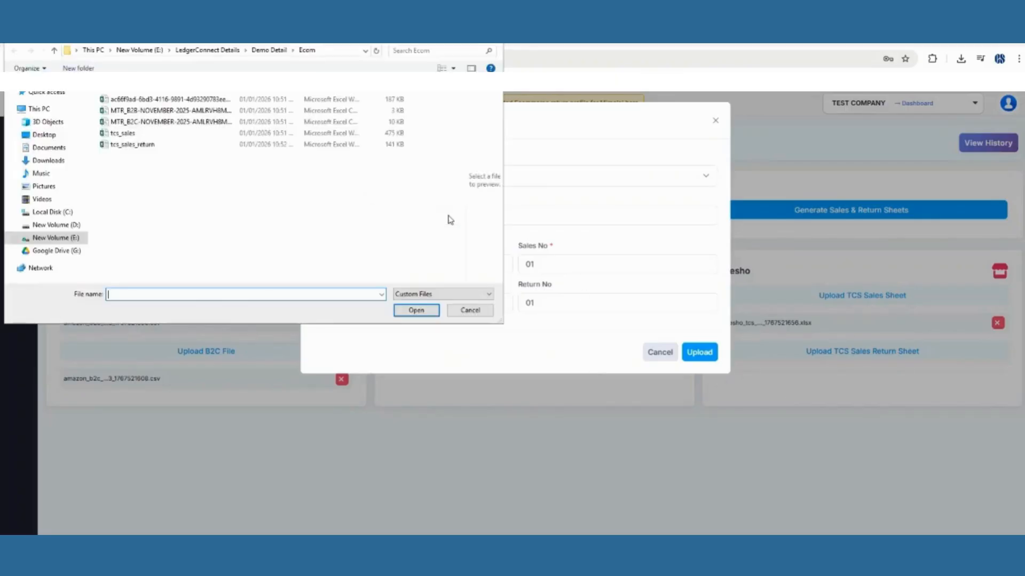
{"action": "left_click", "coordinate": [139, 144]}
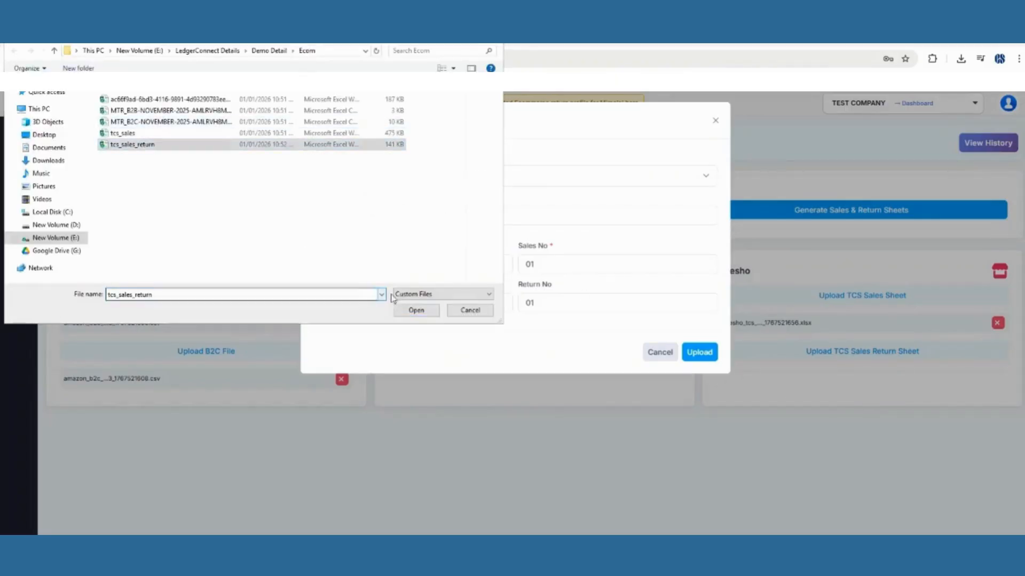
{"action": "left_click", "coordinate": [416, 311]}
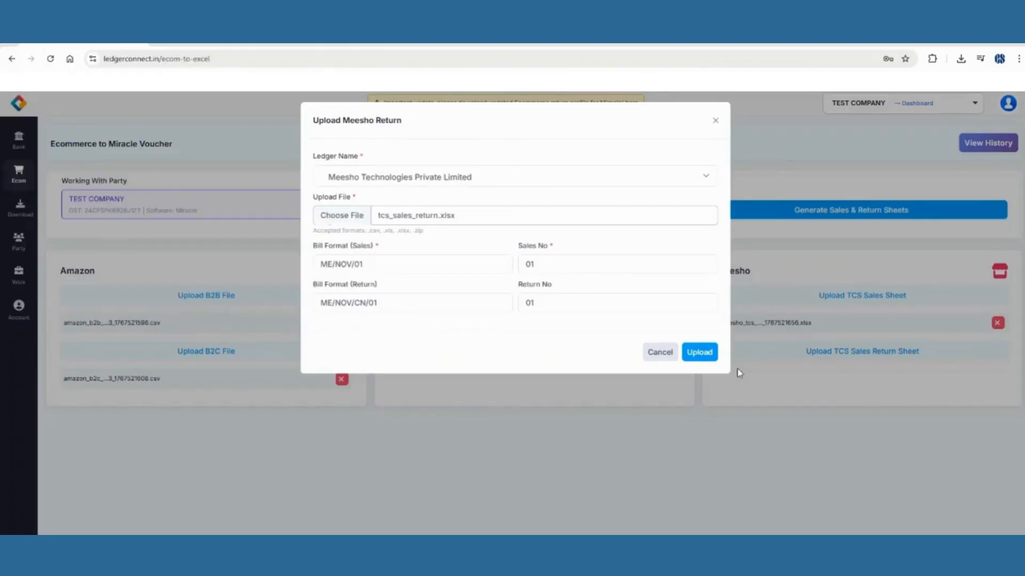
{"action": "left_click", "coordinate": [704, 357]}
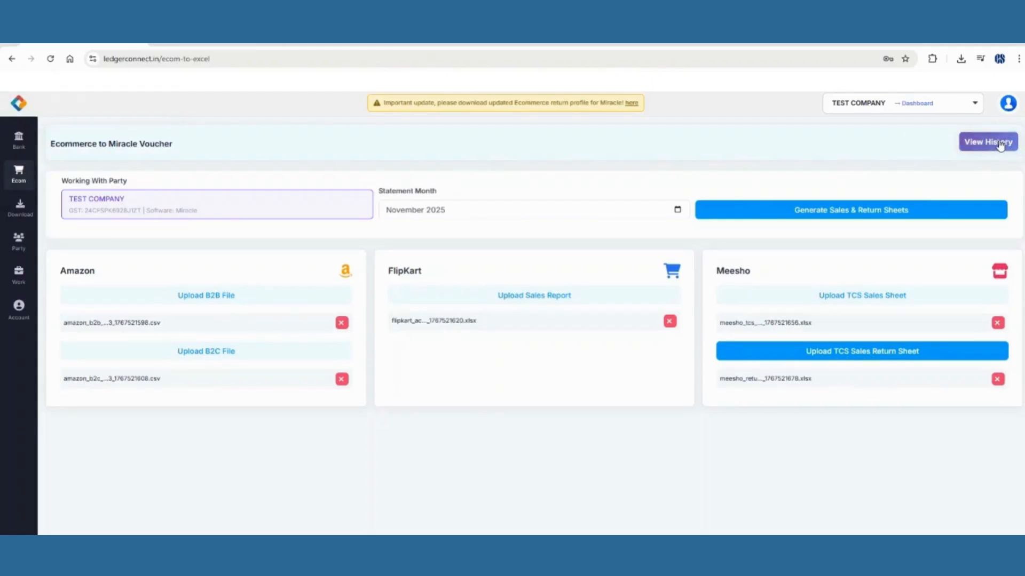
Check the conversion job history, then generate the November 2025 sales and return sheets and open verification.
{"action": "left_click", "coordinate": [999, 142]}
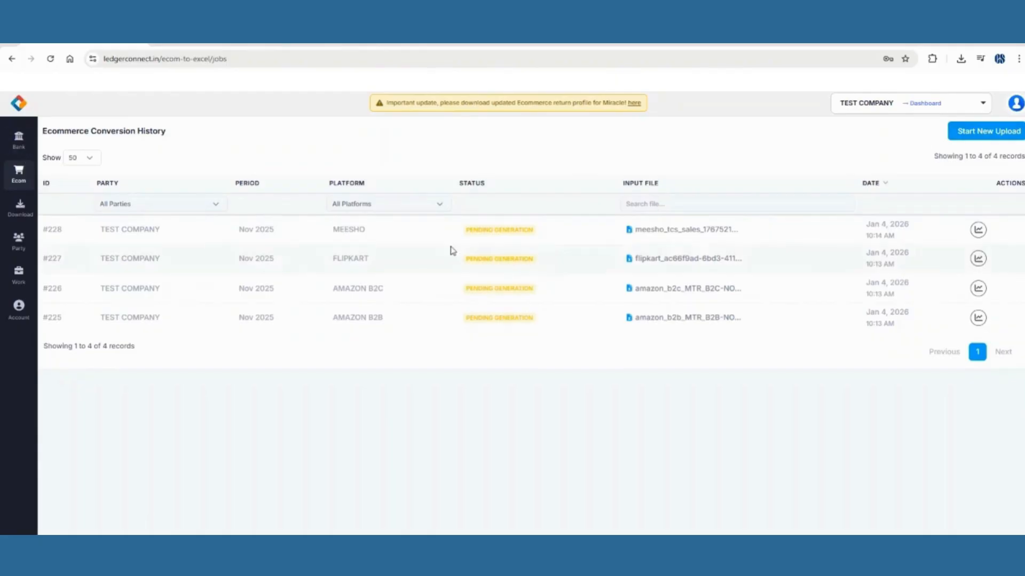
{"action": "left_click", "coordinate": [12, 58]}
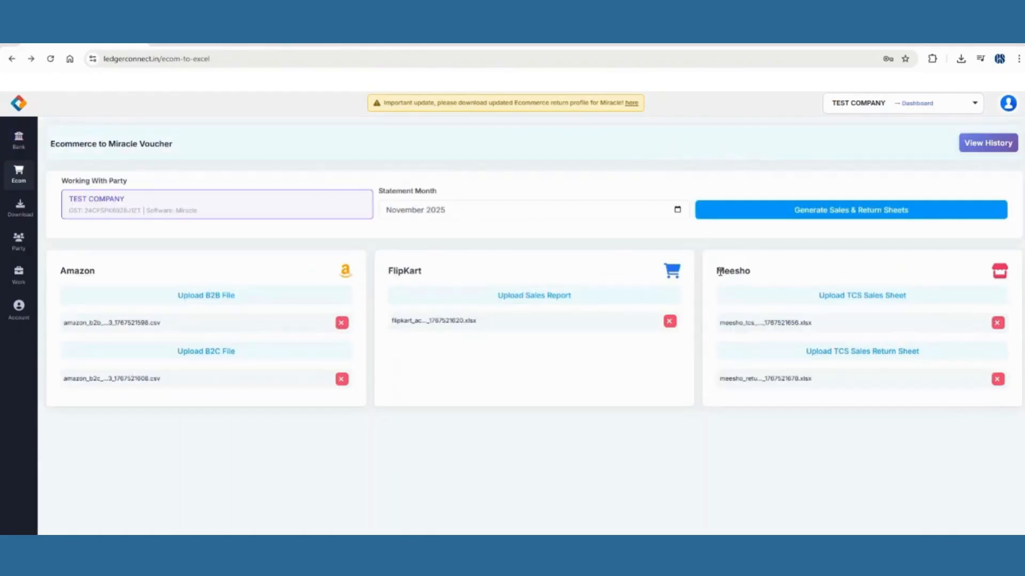
{"action": "left_click", "coordinate": [867, 215]}
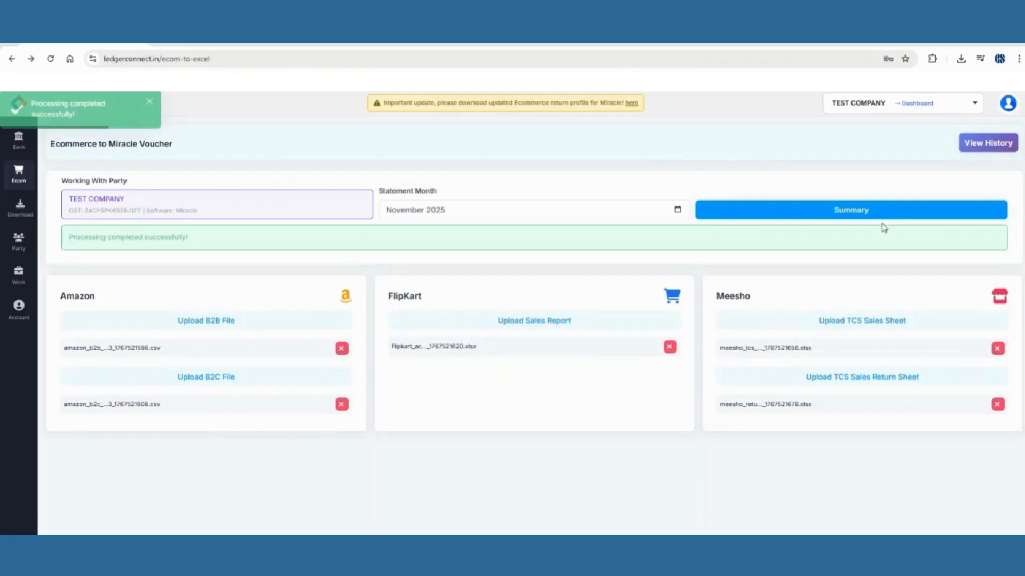
{"action": "left_click", "coordinate": [872, 215]}
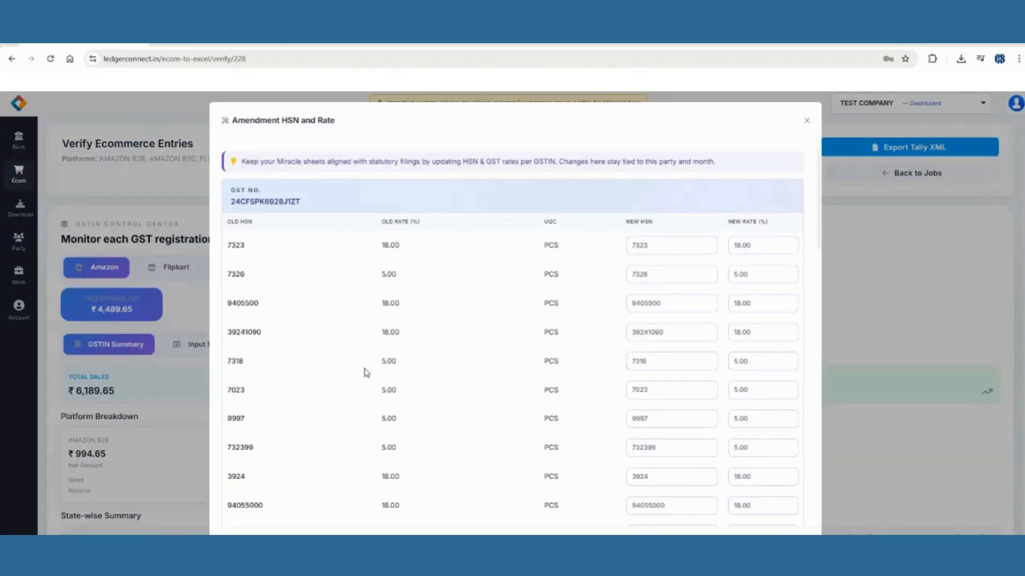
Review and close the Amendment HSN and Rate list, revealing Amazon net sales ₹4,489.65.
{"action": "scroll", "coordinate": [366, 372], "scroll_direction": "down", "scroll_amount": 15}
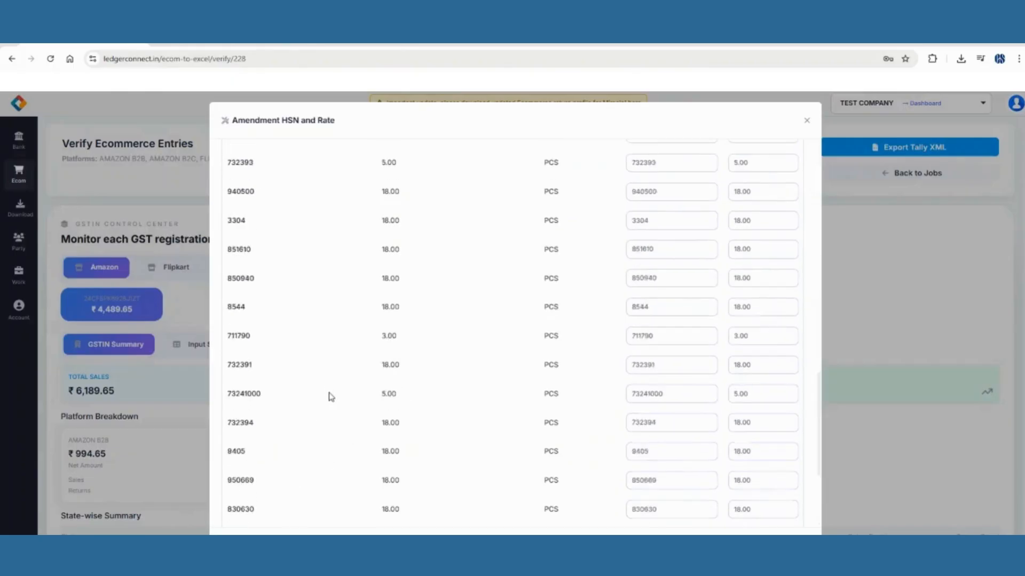
{"action": "scroll", "coordinate": [330, 396], "scroll_direction": "down", "scroll_amount": 2}
{"action": "scroll", "coordinate": [395, 467], "scroll_direction": "up", "scroll_amount": 15}
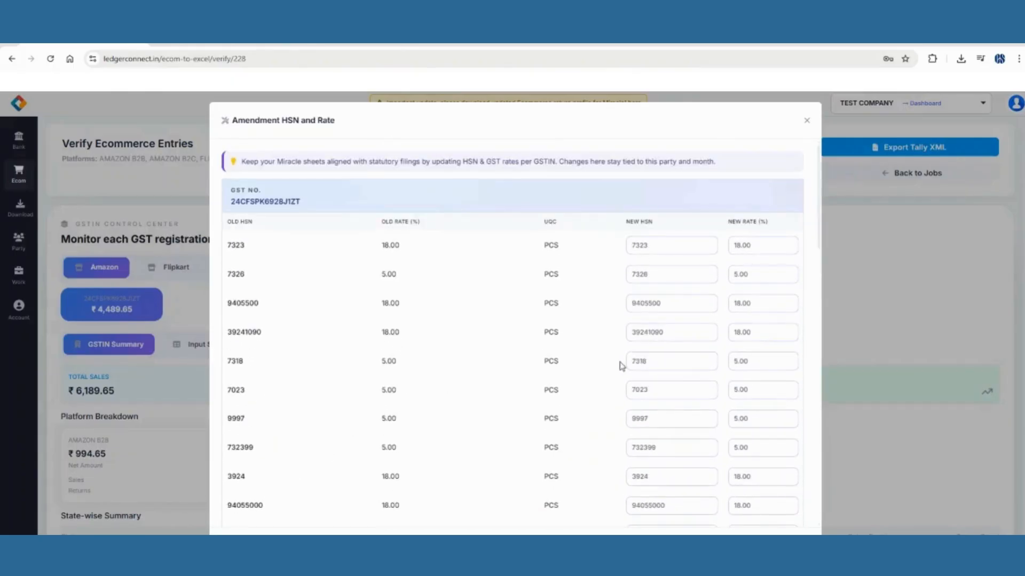
{"action": "scroll", "coordinate": [299, 266], "scroll_direction": "down", "scroll_amount": 5}
{"action": "scroll", "coordinate": [319, 316], "scroll_direction": "up", "scroll_amount": 5}
{"action": "scroll", "coordinate": [747, 254], "scroll_direction": "down", "scroll_amount": 8}
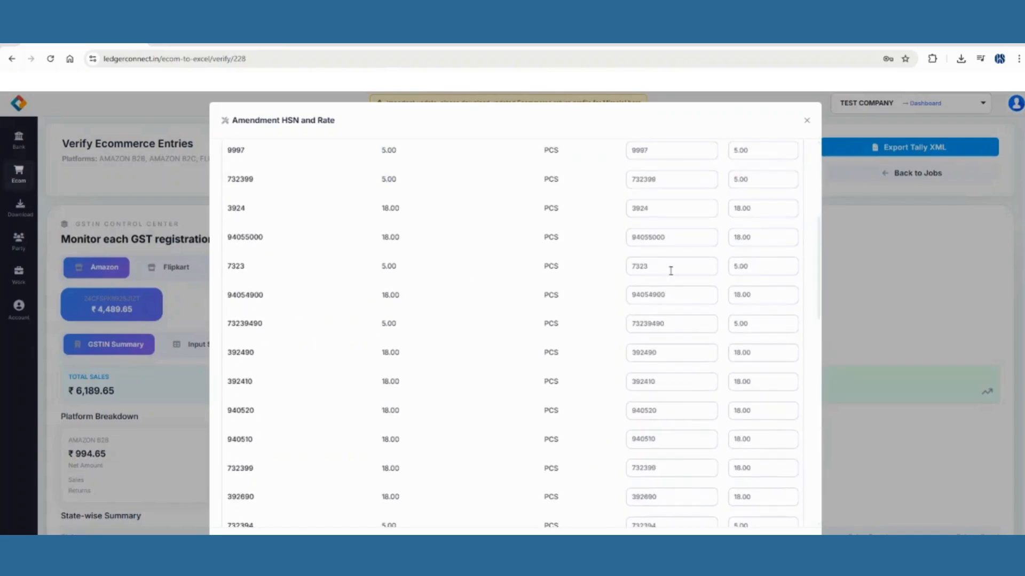
{"action": "scroll", "coordinate": [720, 274], "scroll_direction": "down", "scroll_amount": 10}
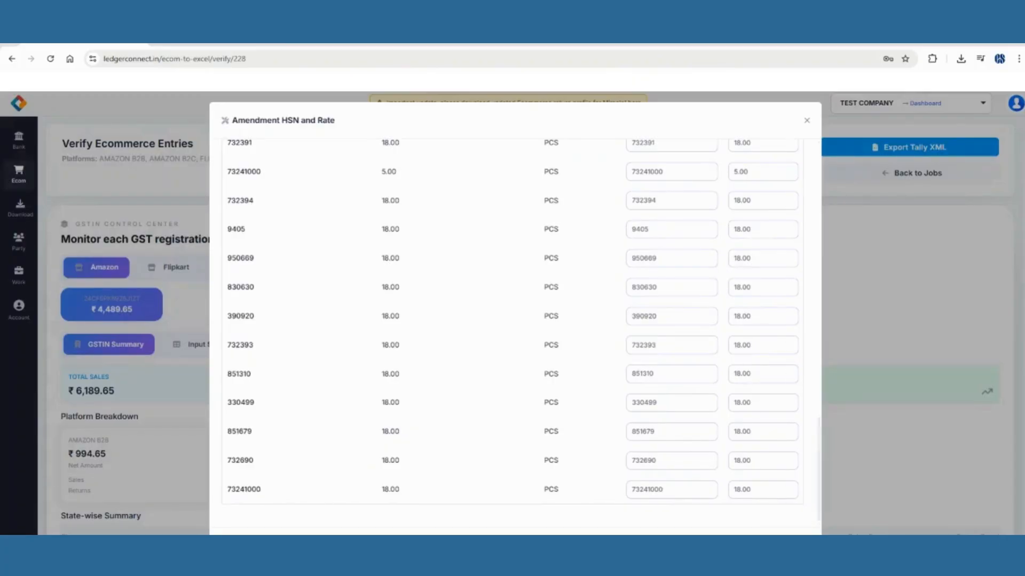
{"action": "key", "text": "Escape"}
{"action": "scroll", "coordinate": [544, 327], "scroll_direction": "down", "scroll_amount": 5}
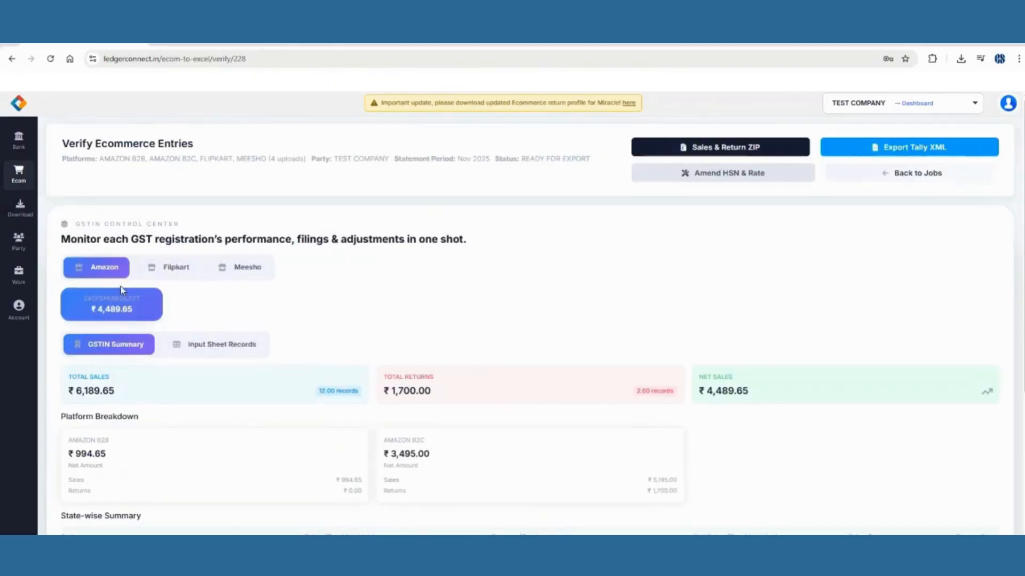
Review the Amazon, Flipkart and Meesho summaries, then download the November 2025 sales and return ZIP.
{"action": "scroll", "coordinate": [263, 332], "scroll_direction": "down", "scroll_amount": 5}
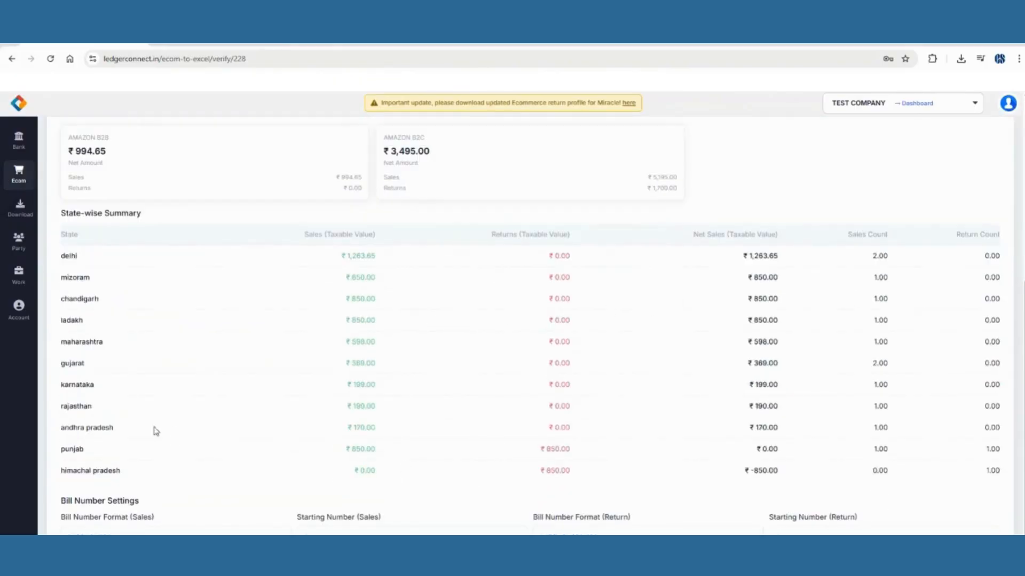
{"action": "scroll", "coordinate": [593, 403], "scroll_direction": "up", "scroll_amount": 5}
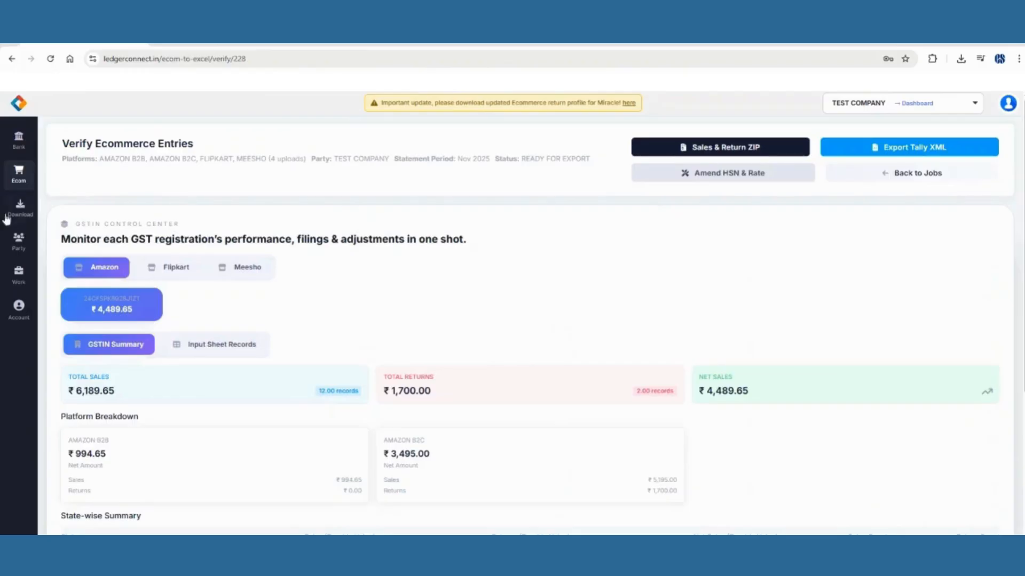
{"action": "left_click", "coordinate": [171, 265]}
{"action": "scroll", "coordinate": [358, 299], "scroll_direction": "down", "scroll_amount": 6}
{"action": "scroll", "coordinate": [357, 315], "scroll_direction": "up", "scroll_amount": 10}
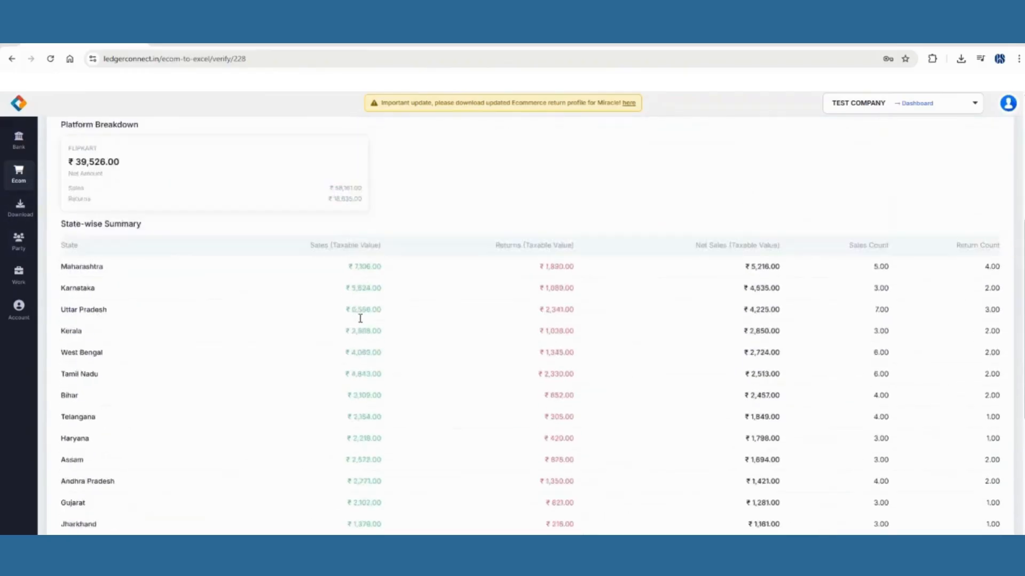
{"action": "left_click", "coordinate": [246, 267]}
{"action": "scroll", "coordinate": [311, 274], "scroll_direction": "down", "scroll_amount": 12}
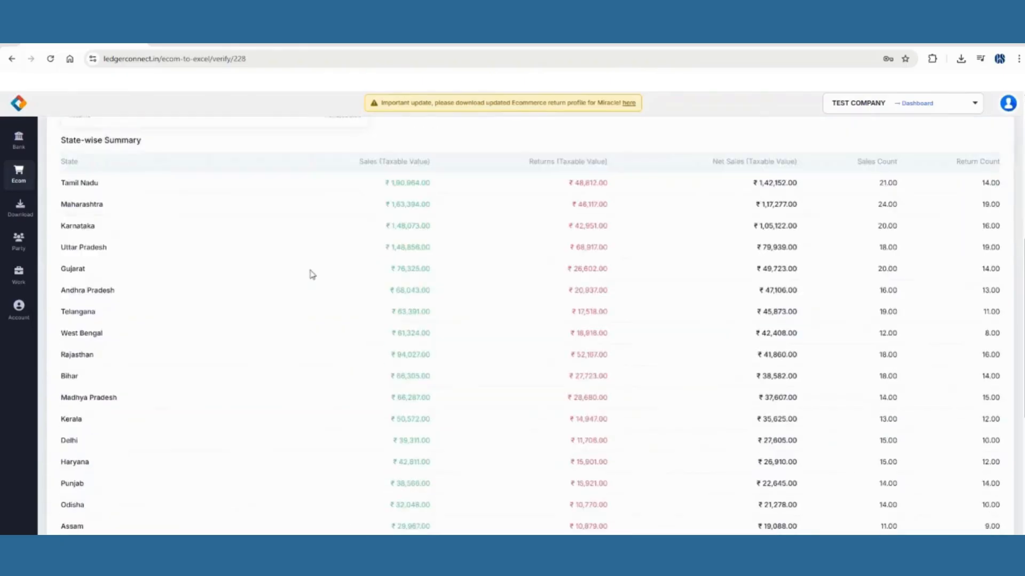
{"action": "scroll", "coordinate": [311, 274], "scroll_direction": "up", "scroll_amount": 10}
{"action": "scroll", "coordinate": [311, 274], "scroll_direction": "up", "scroll_amount": 2}
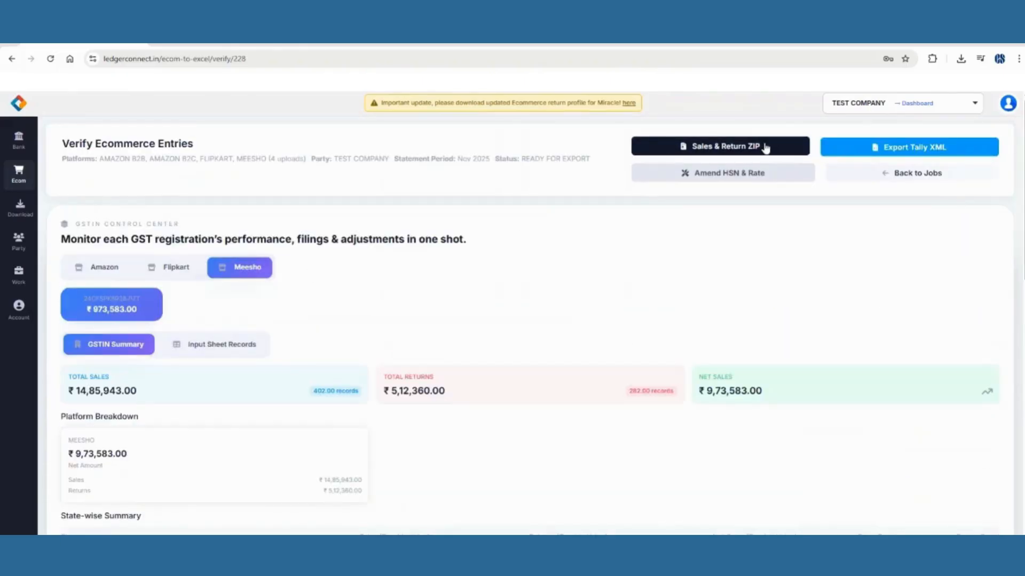
{"action": "left_click", "coordinate": [719, 151]}
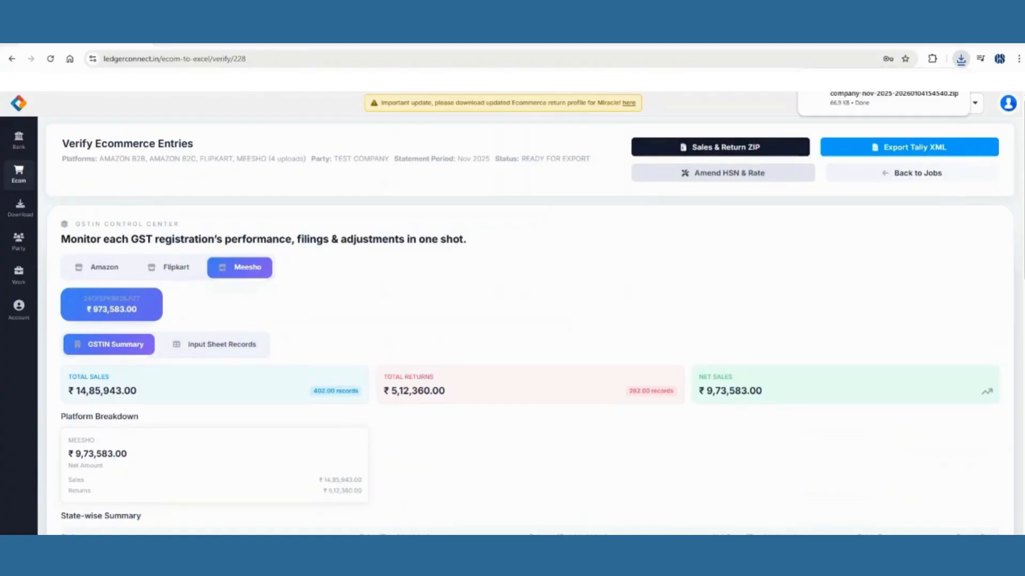
Extract the downloaded ZIP in the Downloads folder with Extract Here.
{"action": "left_click", "coordinate": [1022, 561]}
{"action": "left_click", "coordinate": [33, 161]}
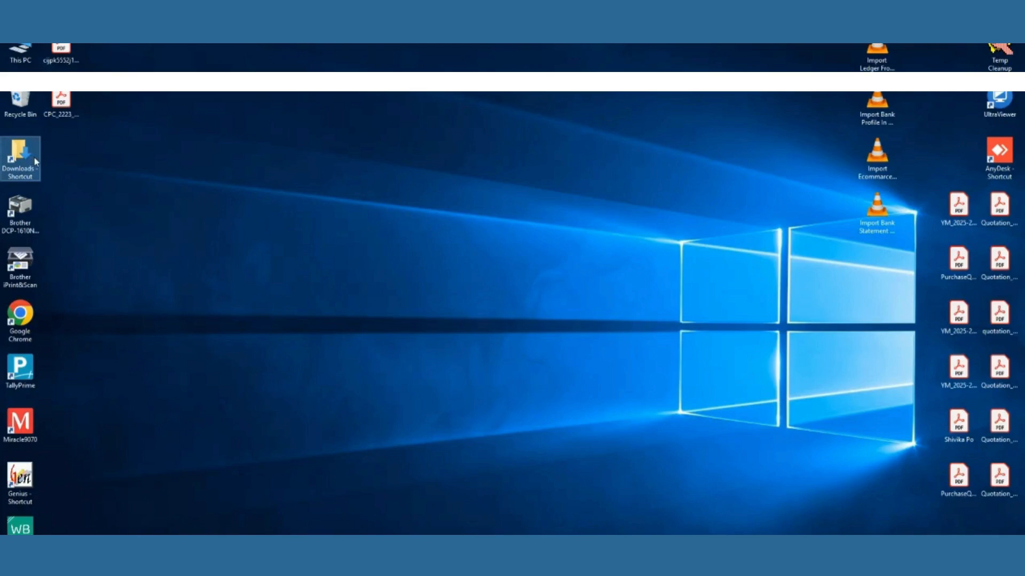
{"action": "double_click", "coordinate": [34, 158]}
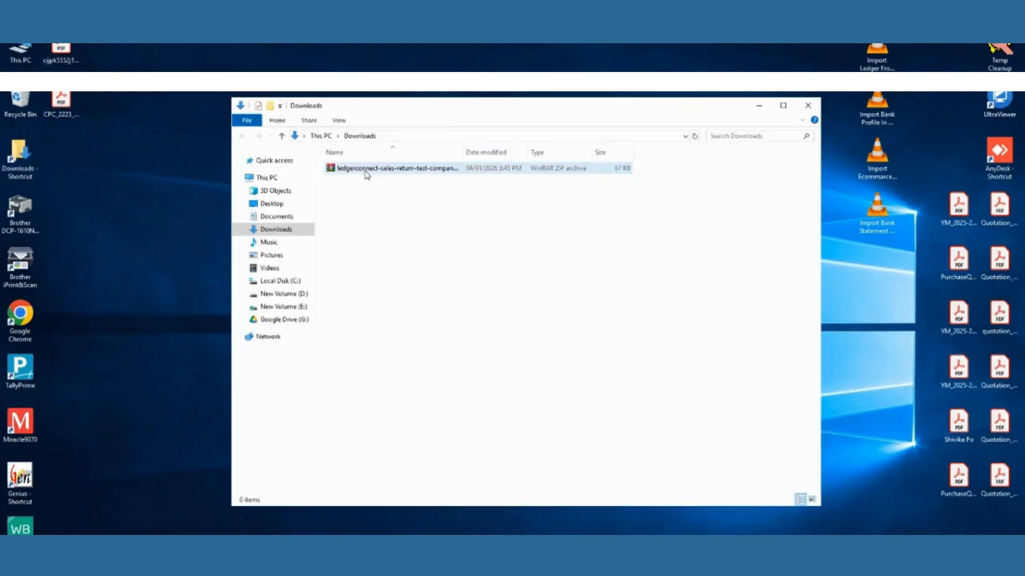
{"action": "right_click", "coordinate": [366, 175]}
{"action": "left_click", "coordinate": [425, 222]}
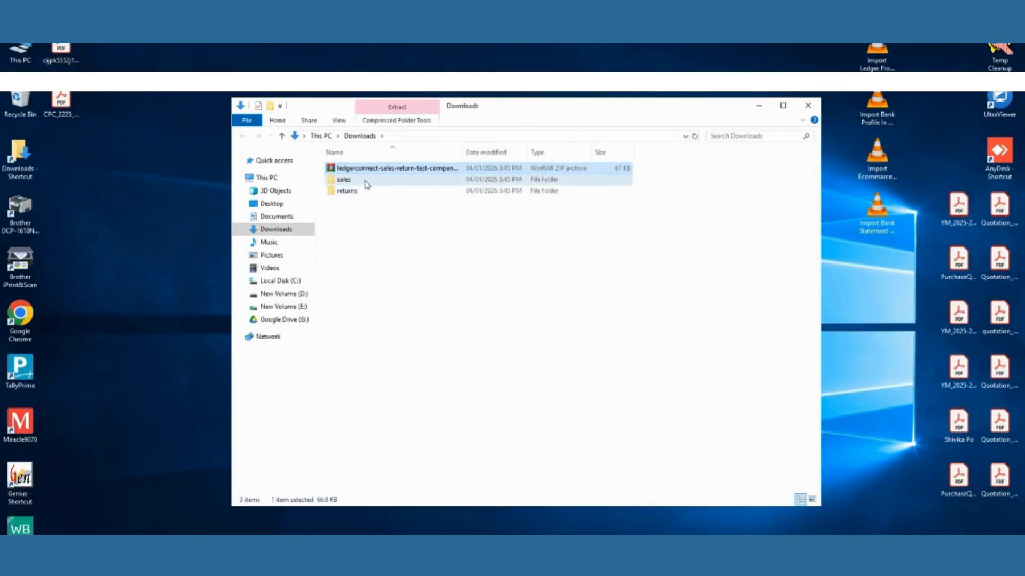
Check that the sales and returns folders each hold an Excel file, then hide the window.
{"action": "double_click", "coordinate": [365, 181]}
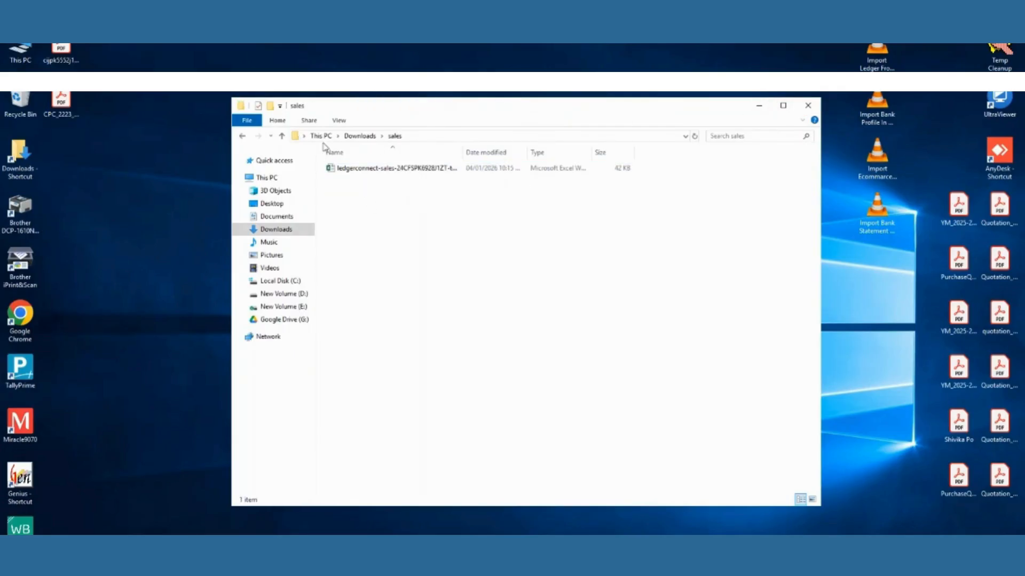
{"action": "left_click", "coordinate": [247, 138]}
{"action": "double_click", "coordinate": [375, 168]}
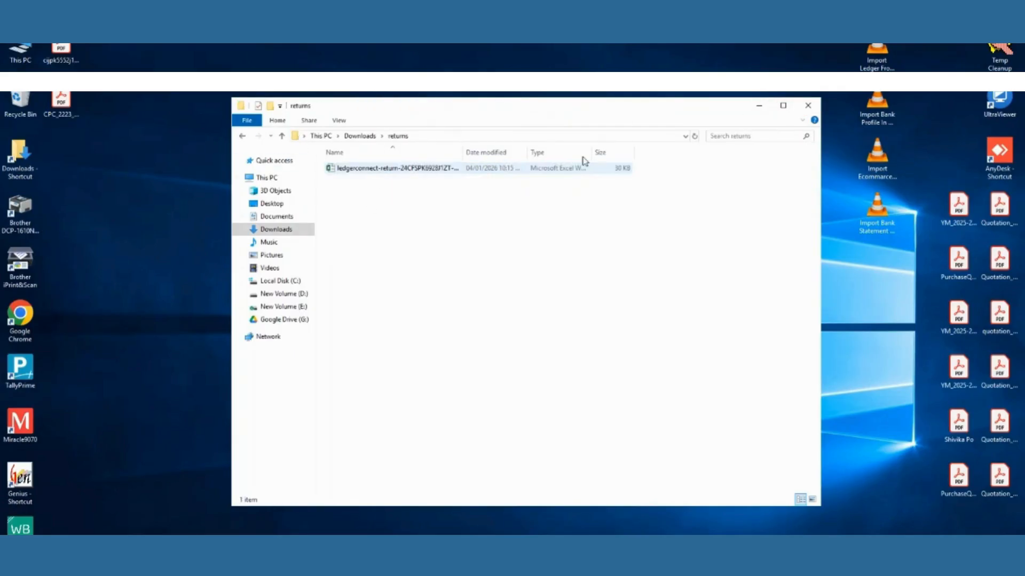
{"action": "left_click", "coordinate": [244, 137]}
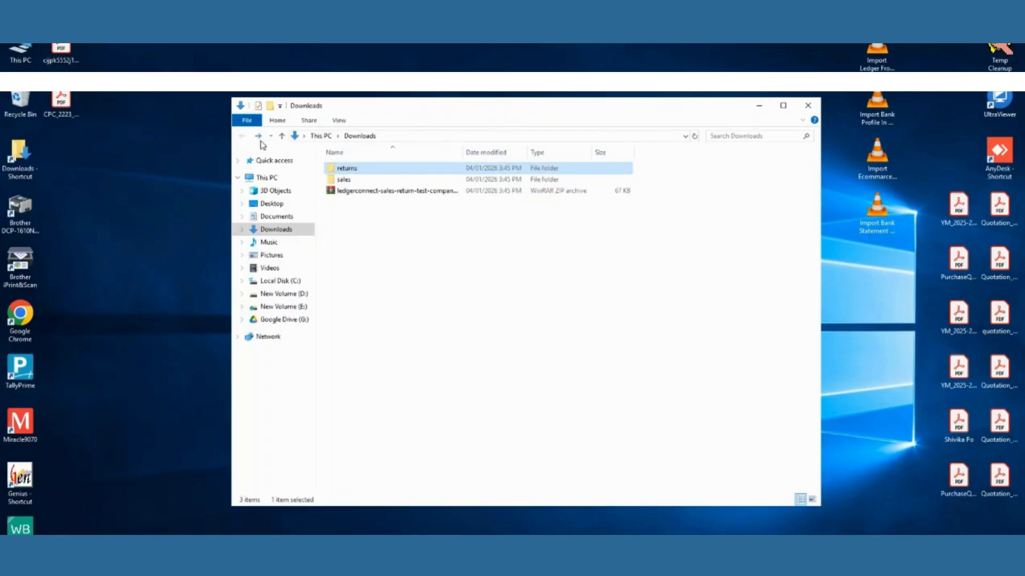
{"action": "left_click", "coordinate": [758, 106]}
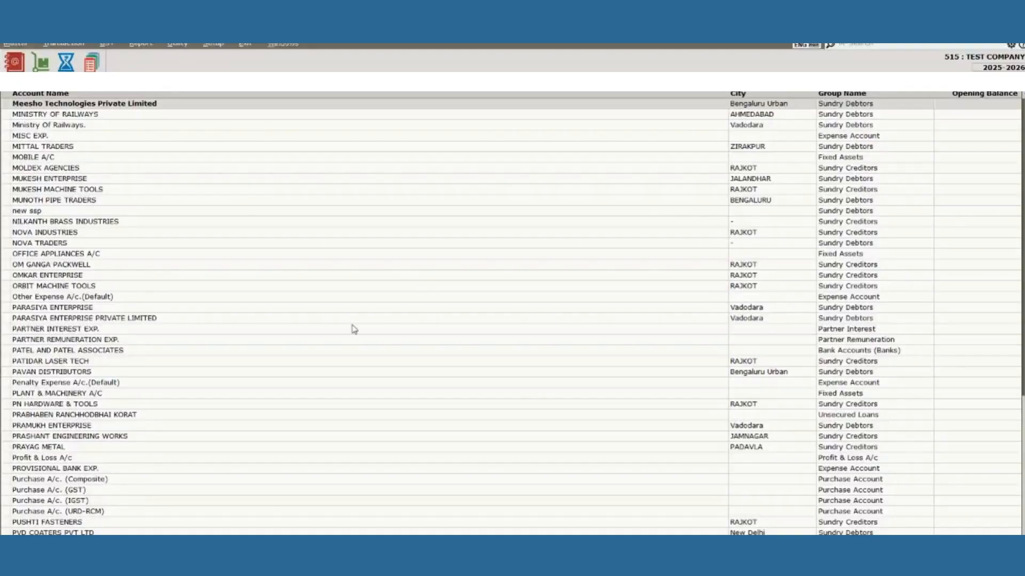
Open the Amazon Seller Services account, confirm E-Comm Operator is Yes, and exit without saving.
{"action": "key", "text": "Escape"}
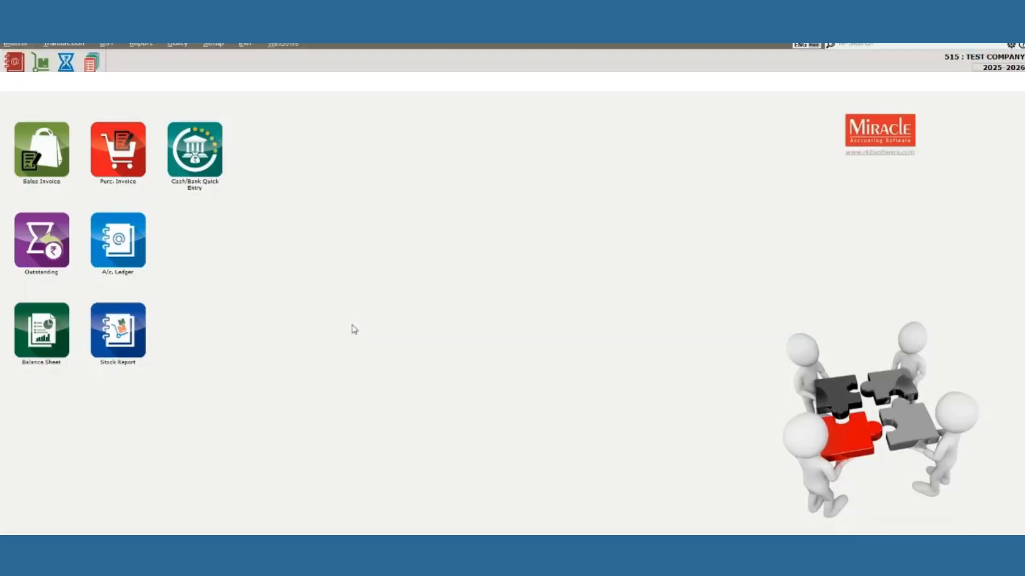
{"action": "key", "text": "alt+m"}
{"action": "key", "text": "Return"}
{"action": "type", "text": "am"}
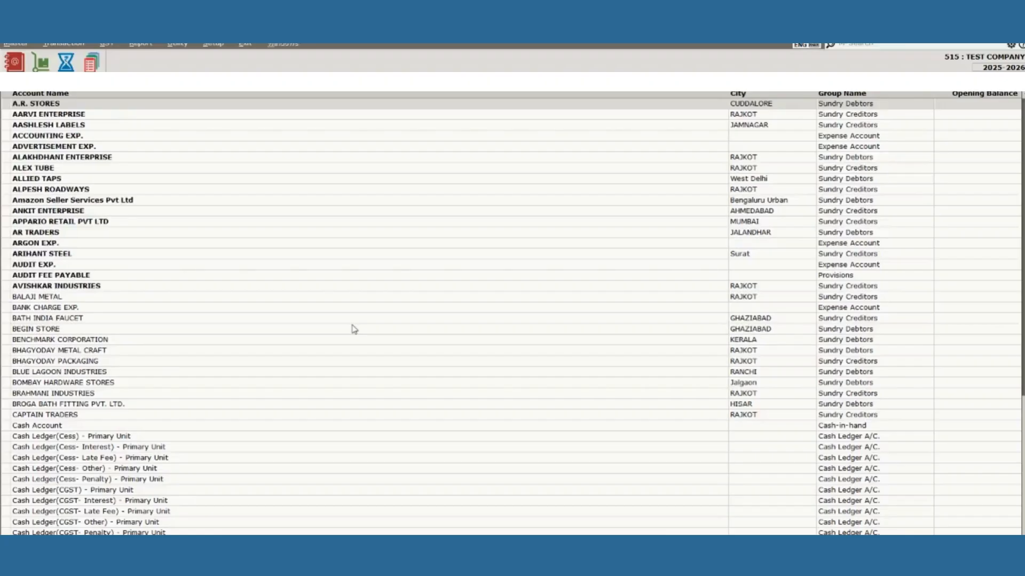
{"action": "key", "text": "Return"}
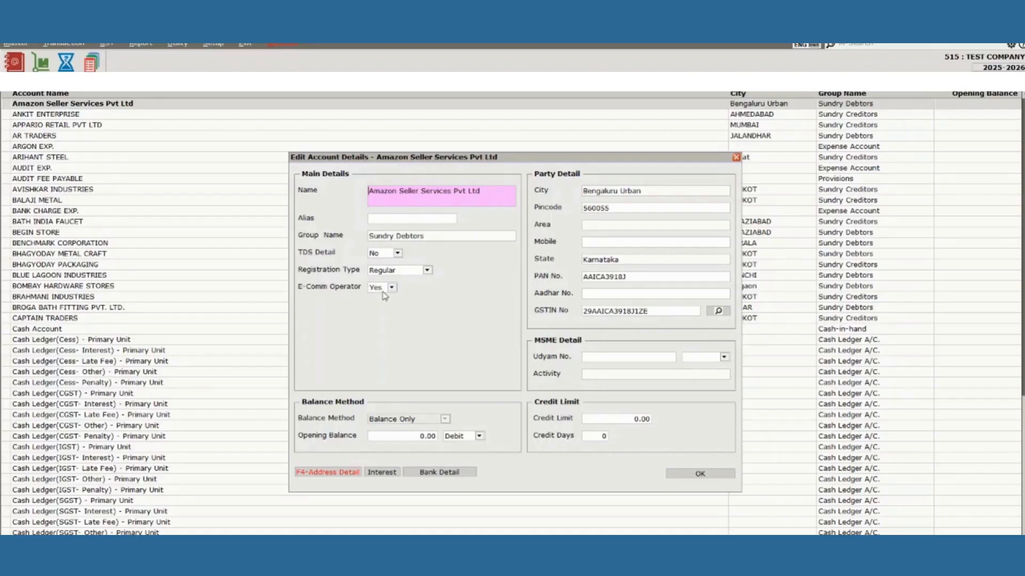
{"action": "key", "text": "Escape"}
{"action": "key", "text": "Escape"}
{"action": "key", "text": "Escape"}
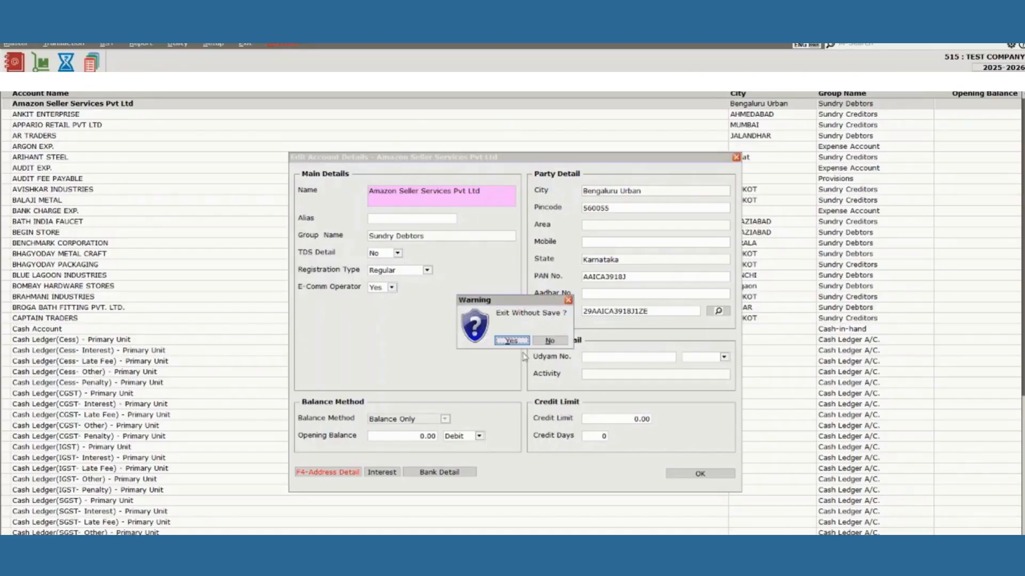
{"action": "left_click", "coordinate": [514, 341]}
{"action": "key", "text": "Escape"}
{"action": "left_click", "coordinate": [213, 44]}
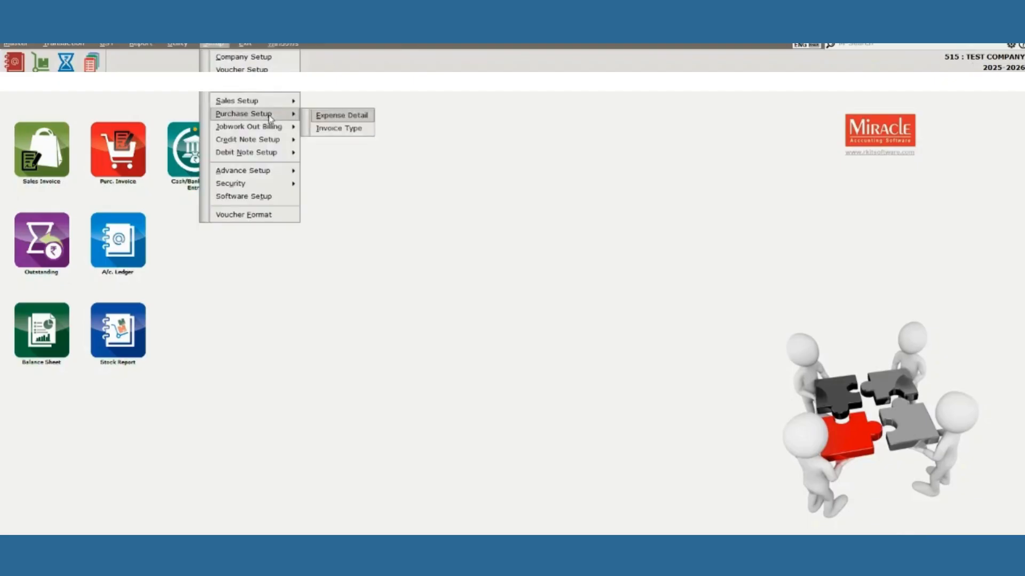
Open Invoice Type for Sales and review the GST invoice type.
{"action": "mouse_move", "coordinate": [250, 101]}
{"action": "left_click", "coordinate": [342, 114]}
{"action": "left_click", "coordinate": [514, 343]}
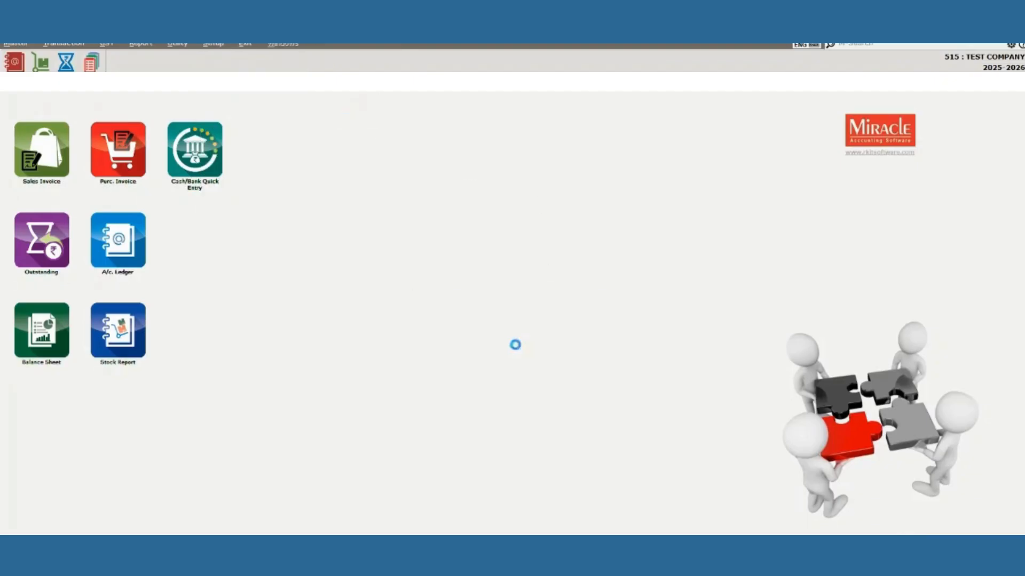
{"action": "left_click", "coordinate": [456, 484]}
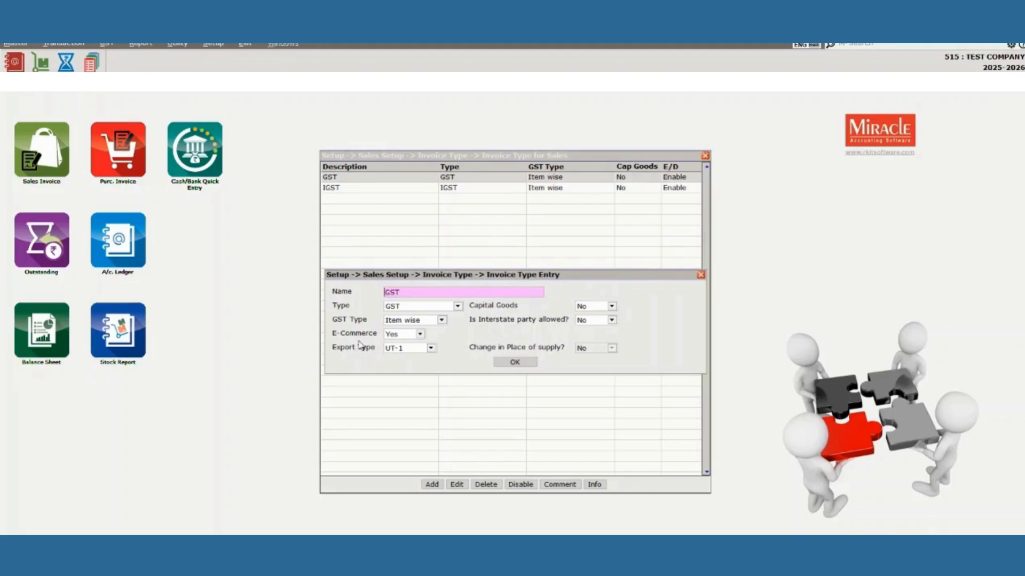
{"action": "left_click", "coordinate": [498, 360]}
Set E-Commerce to Yes on the IGST invoice type and apply the changes.
{"action": "left_click", "coordinate": [454, 191]}
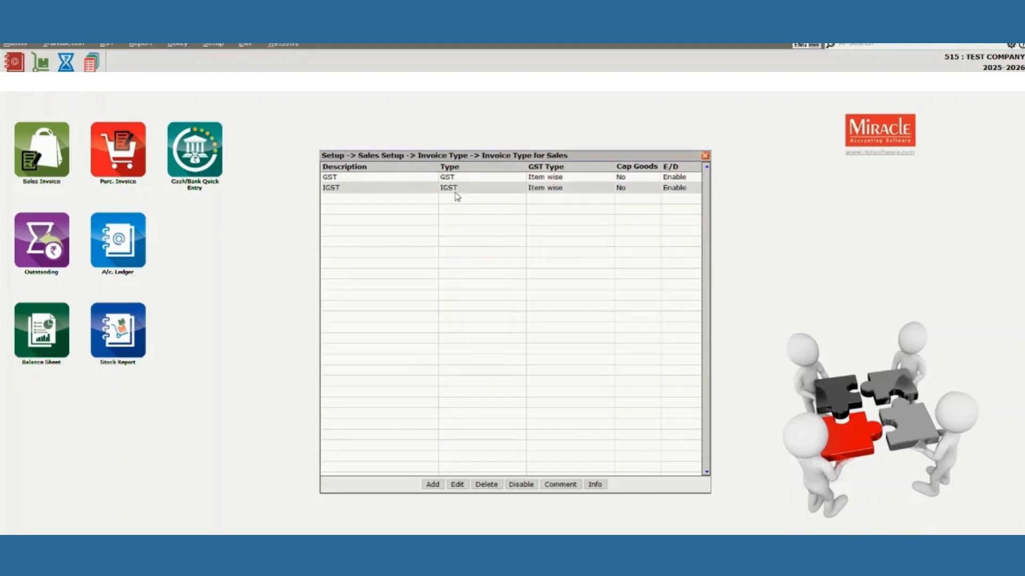
{"action": "left_click", "coordinate": [457, 484]}
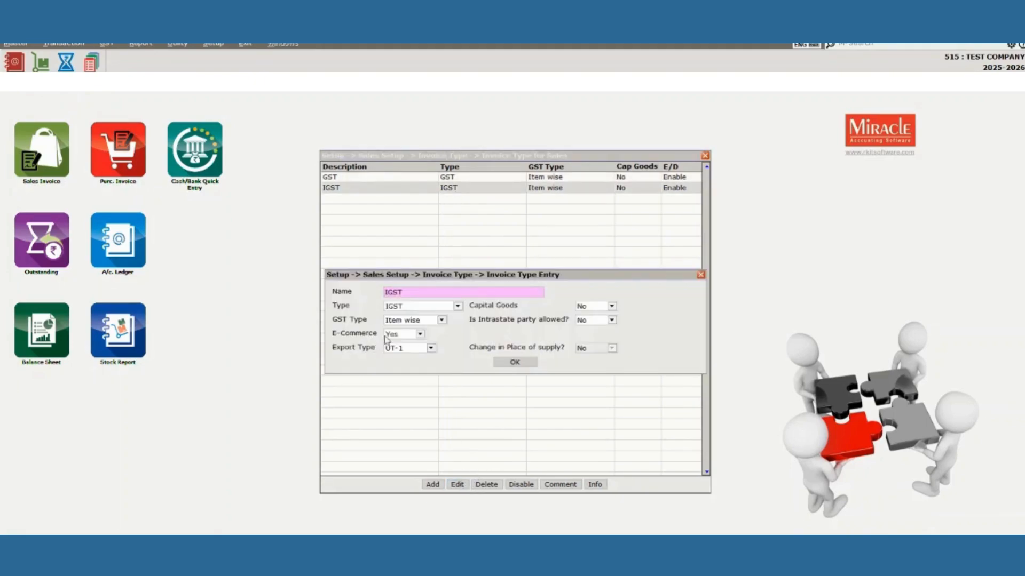
{"action": "left_click", "coordinate": [507, 366]}
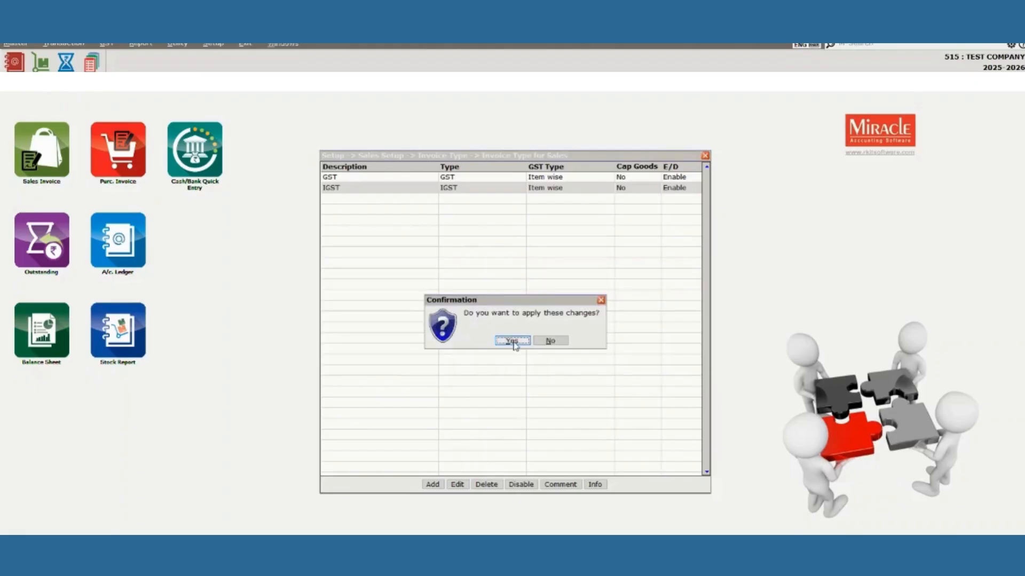
{"action": "left_click", "coordinate": [510, 340]}
{"action": "key", "text": "Escape"}
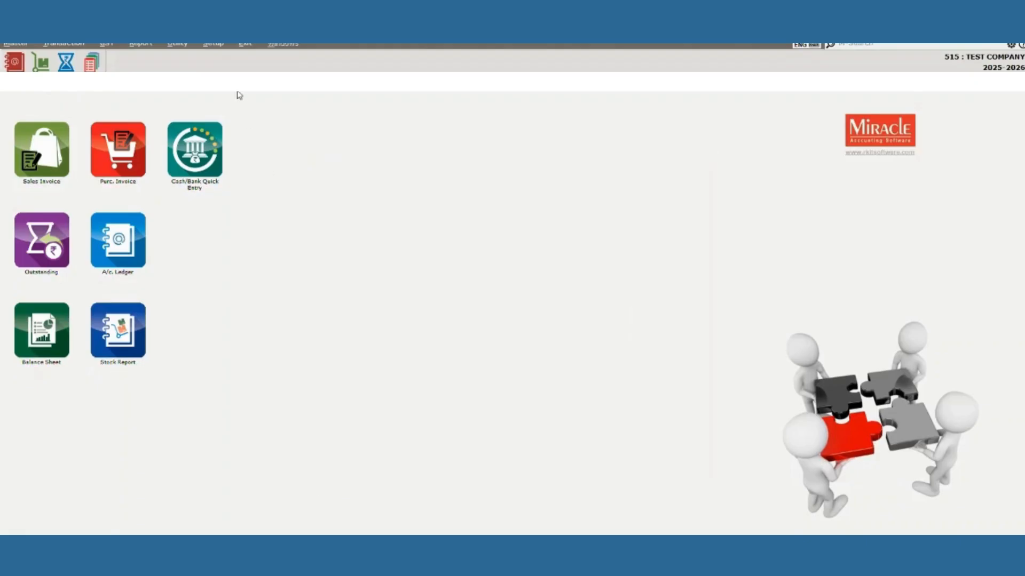
{"action": "left_click", "coordinate": [187, 45]}
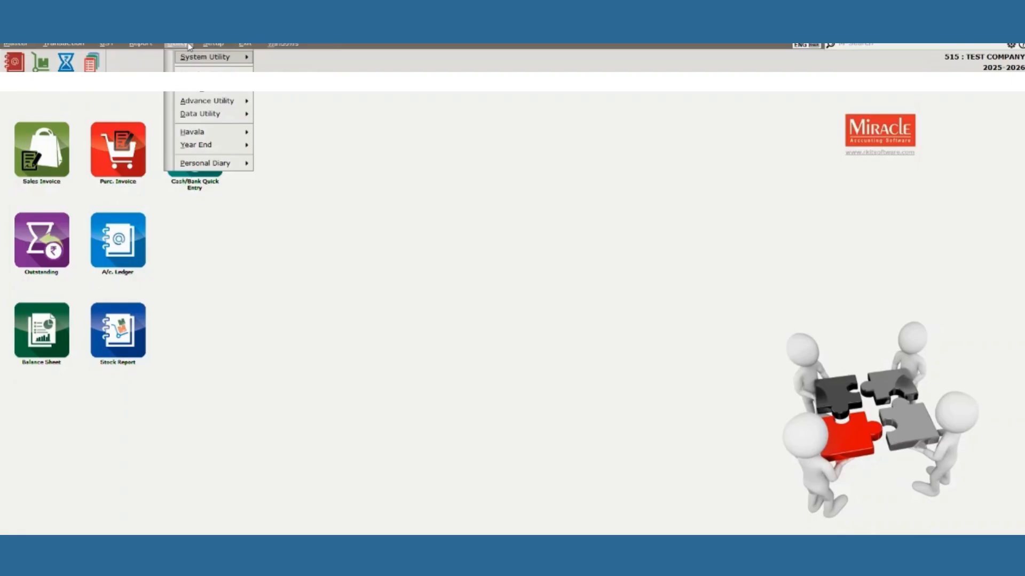
Select the SALES BILL... import profile and start Import Vouchers.
{"action": "mouse_move", "coordinate": [203, 57]}
{"action": "left_click", "coordinate": [284, 69]}
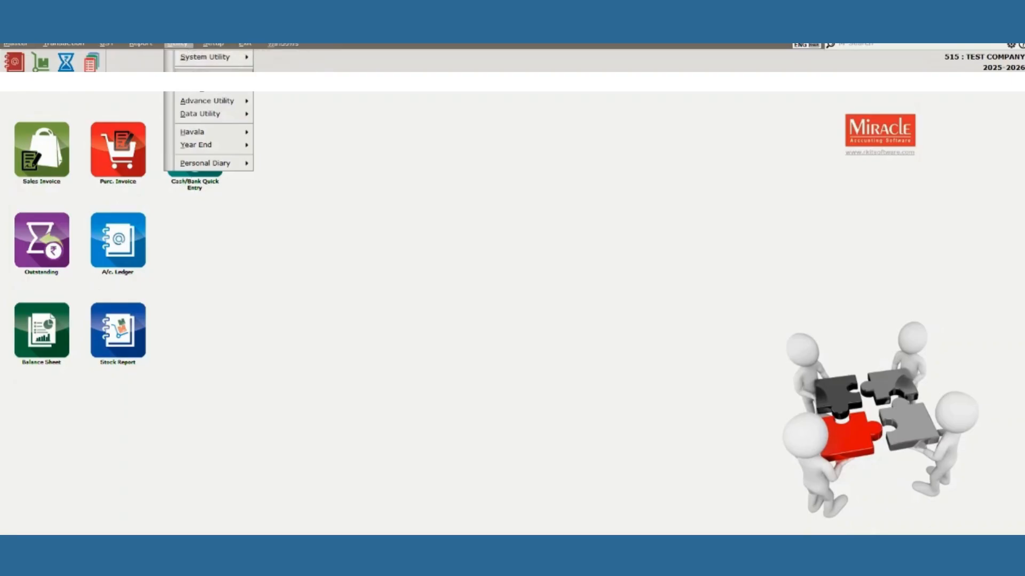
{"action": "left_click", "coordinate": [369, 185]}
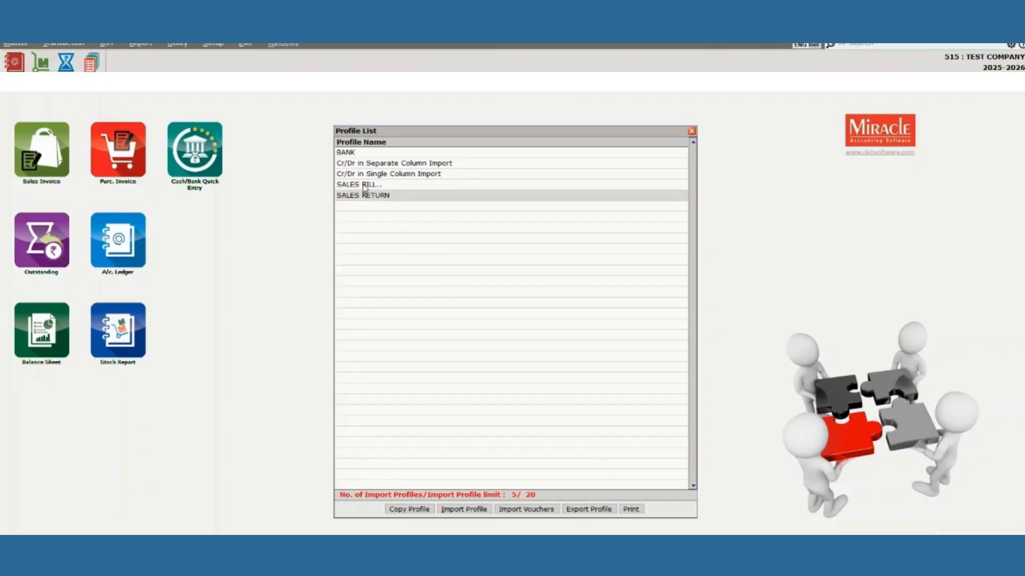
{"action": "left_click", "coordinate": [364, 186]}
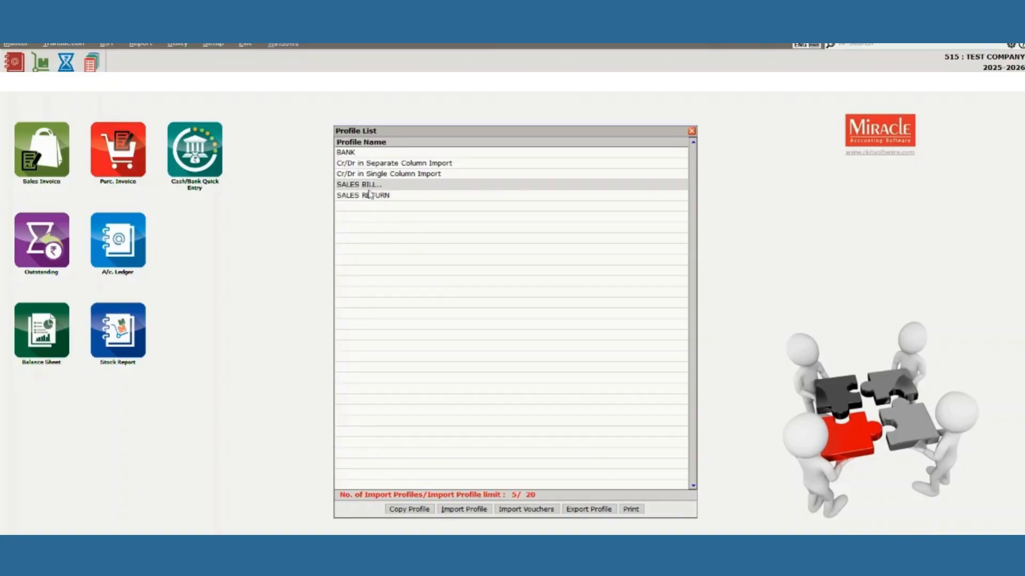
{"action": "left_click", "coordinate": [519, 510]}
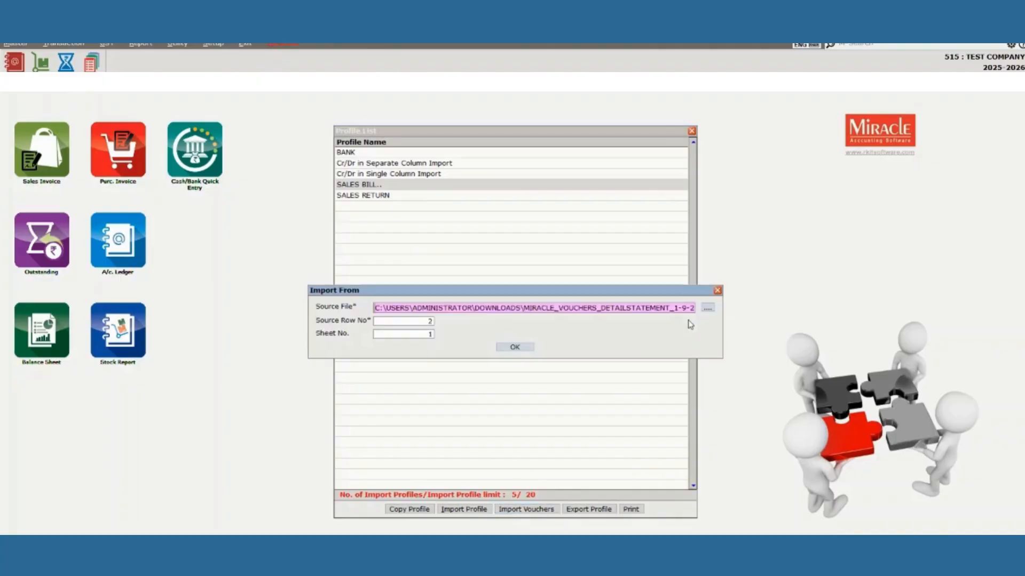
Set the import source to the ledgerconnect-sales spreadsheet in Downloads\sales, row 2, sheet 1.
{"action": "left_click", "coordinate": [707, 309]}
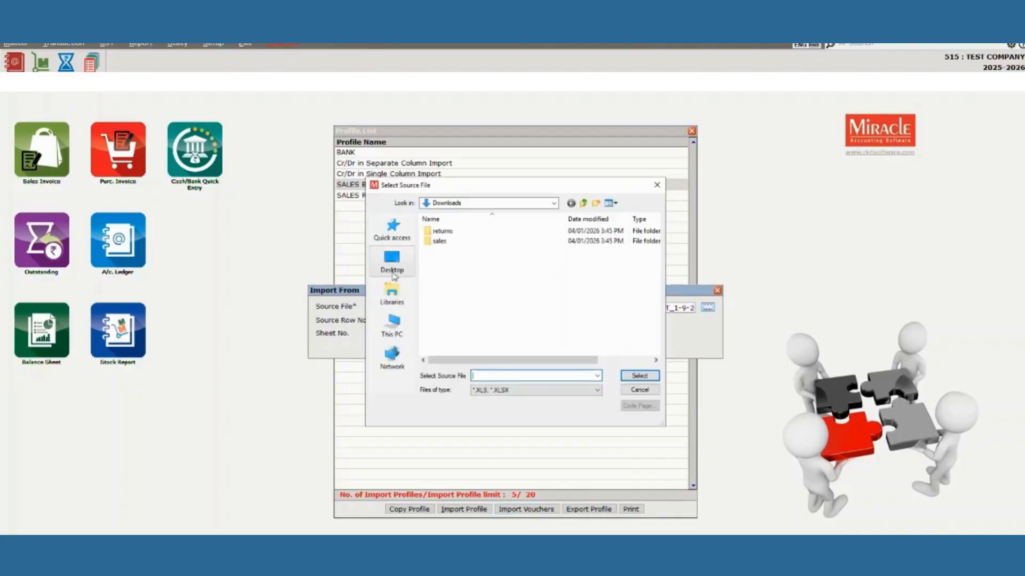
{"action": "left_click", "coordinate": [391, 262]}
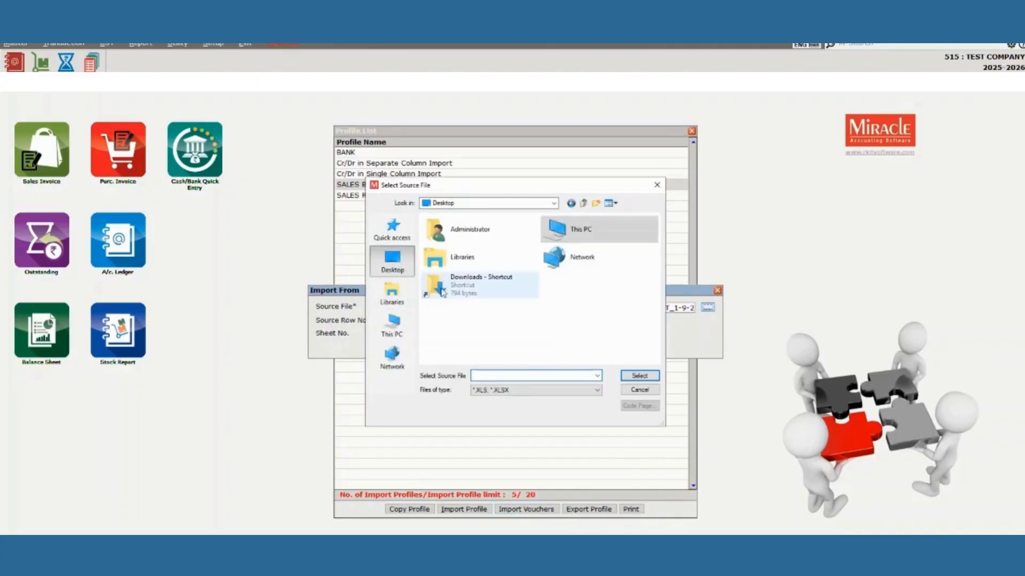
{"action": "double_click", "coordinate": [471, 292]}
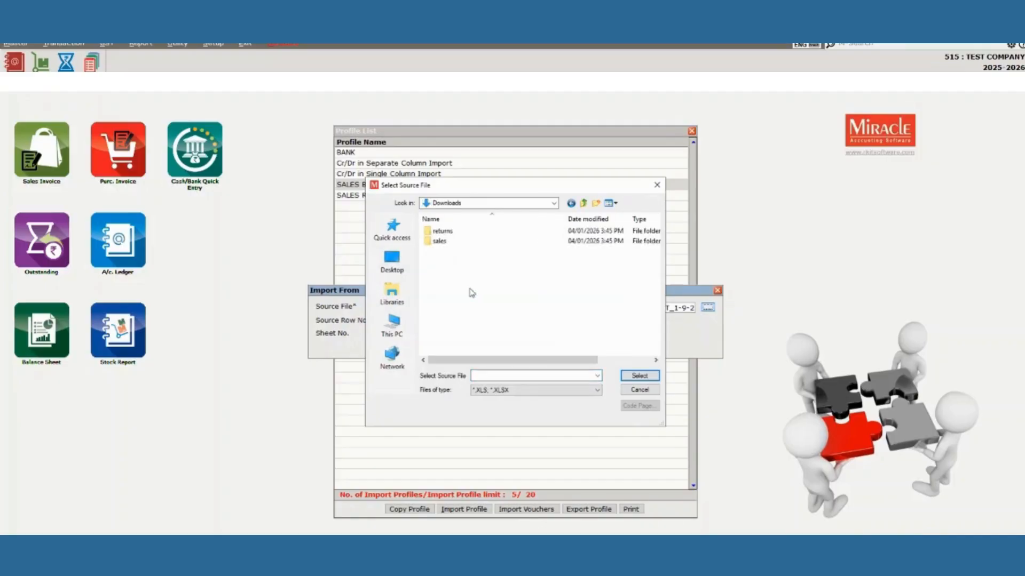
{"action": "double_click", "coordinate": [457, 241]}
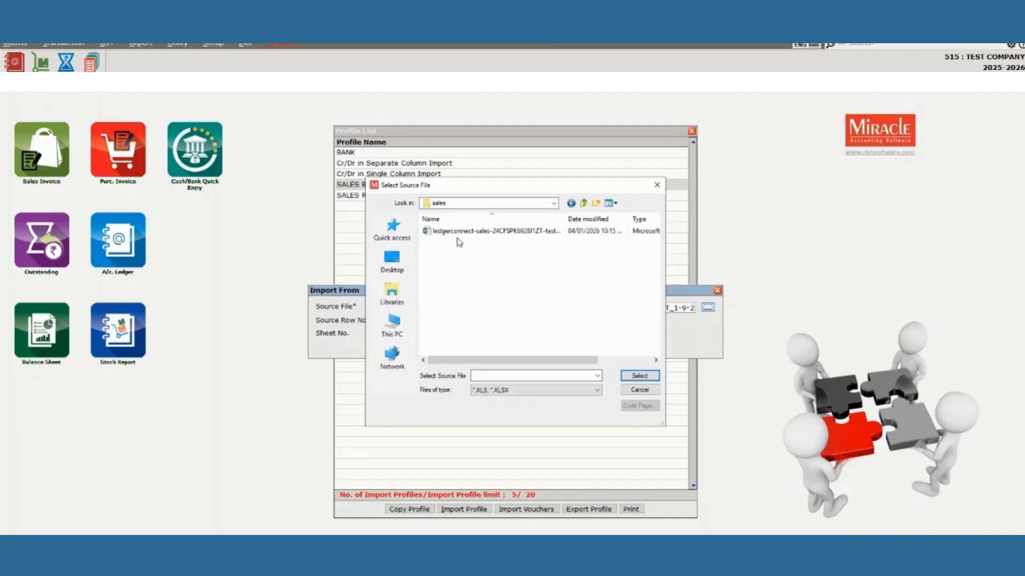
{"action": "left_click", "coordinate": [456, 232]}
{"action": "left_click", "coordinate": [639, 375]}
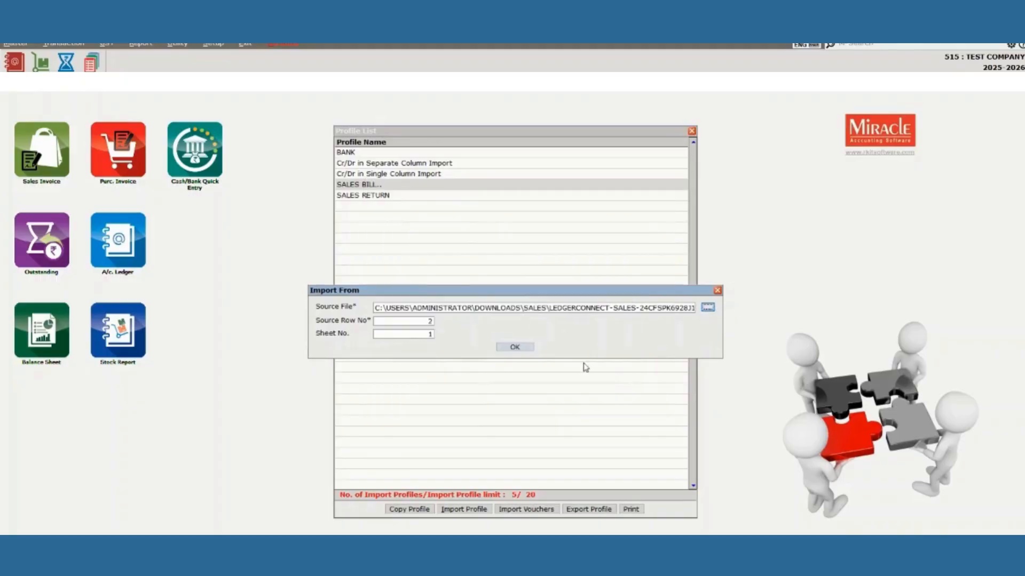
{"action": "left_click", "coordinate": [514, 348]}
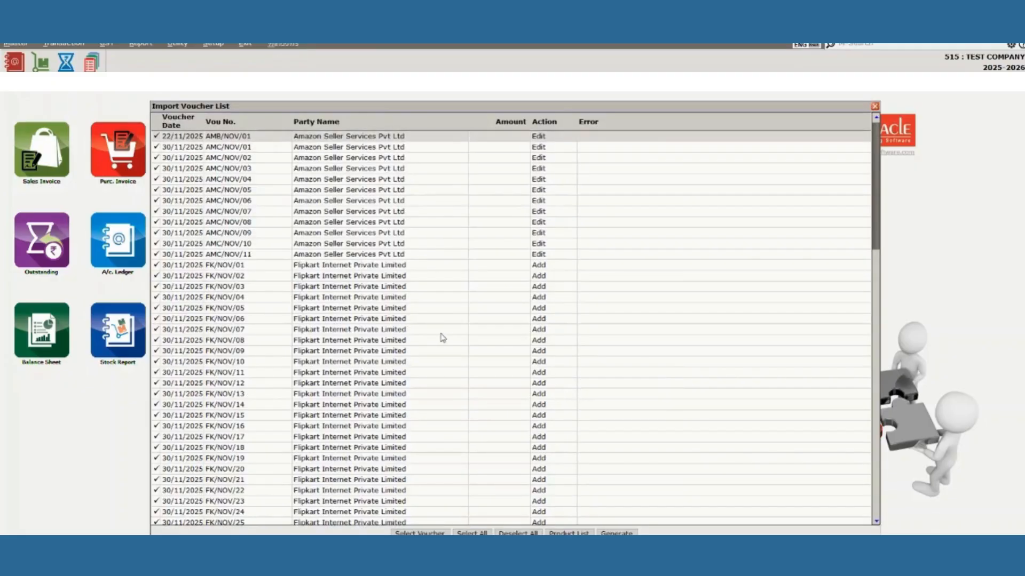
Review the 496 Amazon, Flipkart and Meesho sales vouchers and generate them.
{"action": "key", "text": "Down"}
{"action": "key", "text": "Down"}
{"action": "key", "text": "Down"}
{"action": "key", "text": "Down"}
{"action": "key", "text": "Down"}
{"action": "key", "text": "Down"}
{"action": "key", "text": "Down"}
{"action": "key", "text": "Down"}
{"action": "key", "text": "Down"}
{"action": "key", "text": "Down"}
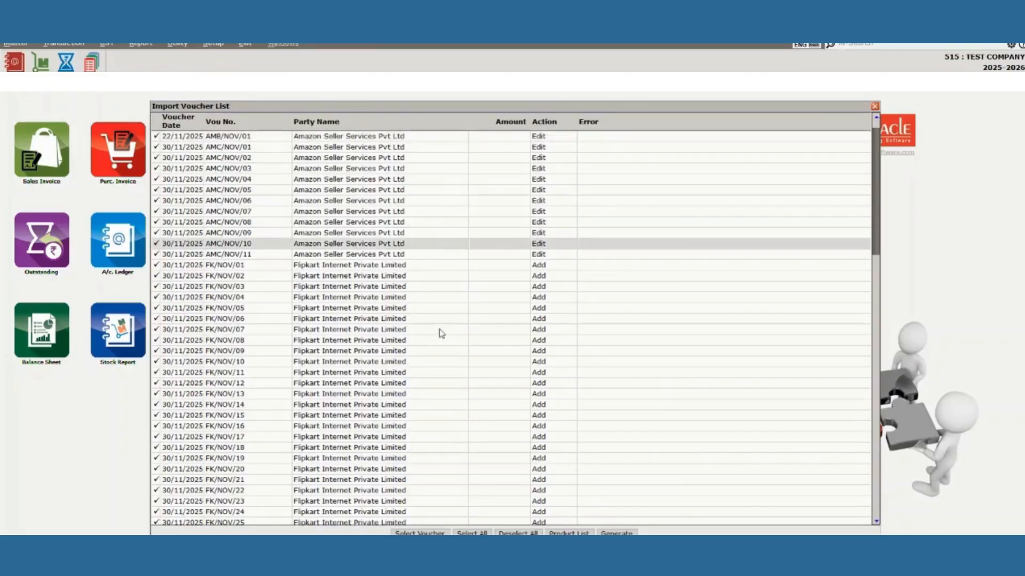
{"action": "key", "text": "Down"}
{"action": "key", "text": "Down"}
{"action": "key", "text": "Down"}
{"action": "key", "text": "Down"}
{"action": "key", "text": "Down"}
{"action": "key", "text": "Down"}
{"action": "key", "text": "Down"}
{"action": "key", "text": "Down"}
{"action": "key", "text": "Down"}
{"action": "key", "text": "Down"}
{"action": "key", "text": "Down"}
{"action": "key", "text": "Down"}
{"action": "key", "text": "Down"}
{"action": "key", "text": "Down"}
{"action": "key", "text": "Down"}
{"action": "key", "text": "Down"}
{"action": "key", "text": "Down"}
{"action": "key", "text": "Down"}
{"action": "key", "text": "Down"}
{"action": "key", "text": "Down"}
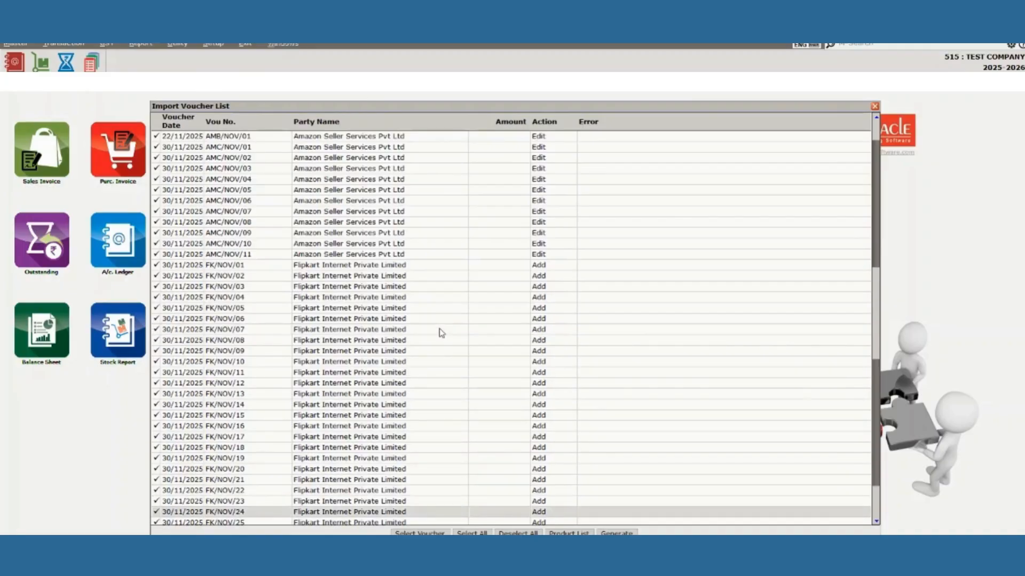
{"action": "key", "text": "Down"}
{"action": "key", "text": "Down"}
{"action": "key", "text": "Down"}
{"action": "key", "text": "Down"}
{"action": "key", "text": "Down"}
{"action": "key", "text": "Down"}
{"action": "key", "text": "Down"}
{"action": "key", "text": "Down"}
{"action": "key", "text": "Down"}
{"action": "key", "text": "Down"}
{"action": "key", "text": "Down"}
{"action": "key", "text": "Down"}
{"action": "key", "text": "Down"}
{"action": "key", "text": "Down"}
{"action": "key", "text": "Down"}
{"action": "key", "text": "Down"}
{"action": "key", "text": "Down"}
{"action": "key", "text": "Down"}
{"action": "key", "text": "Down"}
{"action": "key", "text": "Down"}
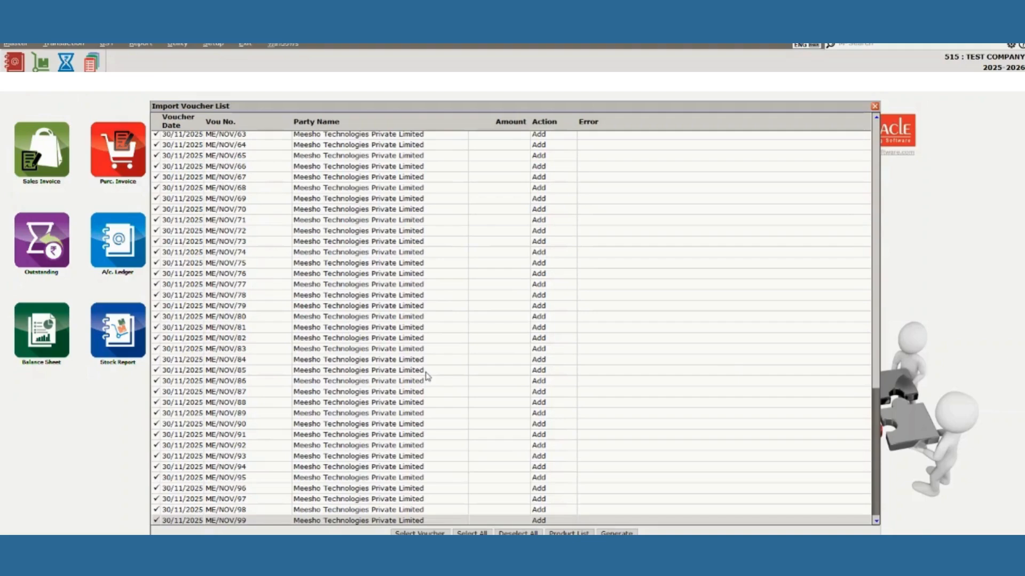
{"action": "key", "text": "Up"}
{"action": "key", "text": "Up"}
{"action": "key", "text": "Up"}
{"action": "key", "text": "Up"}
{"action": "key", "text": "Up"}
{"action": "key", "text": "Up"}
{"action": "key", "text": "Up"}
{"action": "key", "text": "Up"}
{"action": "key", "text": "Up"}
{"action": "key", "text": "Up"}
{"action": "key", "text": "Up"}
{"action": "key", "text": "Up"}
{"action": "key", "text": "Up"}
{"action": "key", "text": "Up"}
{"action": "key", "text": "Up"}
{"action": "key", "text": "Up"}
{"action": "key", "text": "Up"}
{"action": "key", "text": "Up"}
{"action": "key", "text": "Up"}
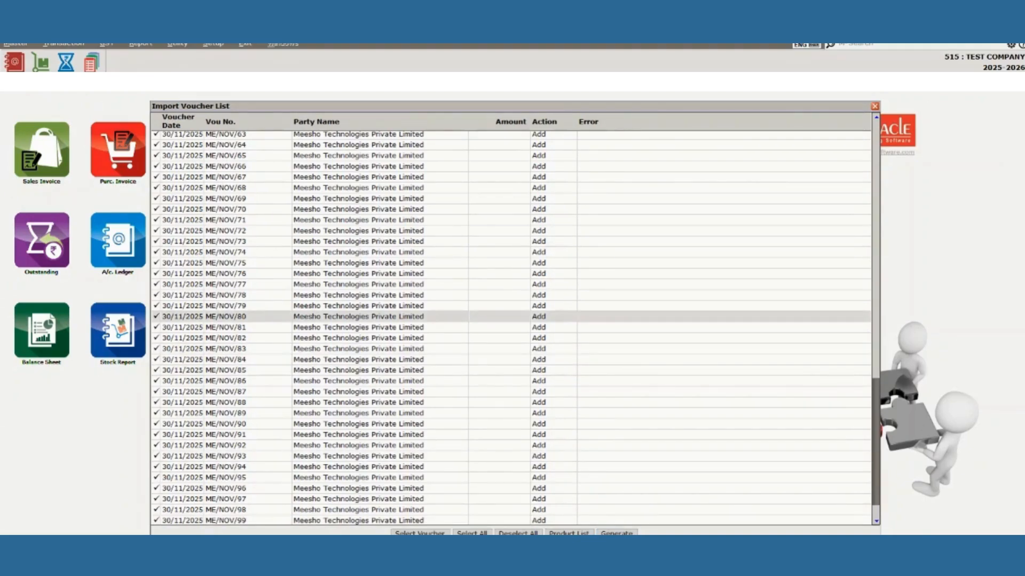
{"action": "left_click", "coordinate": [617, 533]}
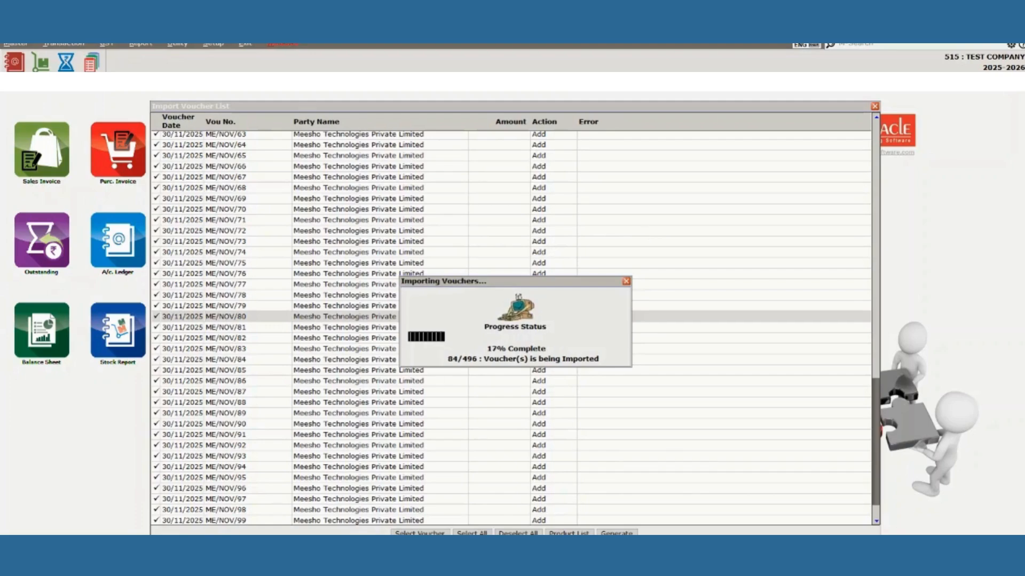
Acknowledge the successful sales voucher import and close the imported vouchers list.
{"action": "mouse_move", "coordinate": [171, 571]}
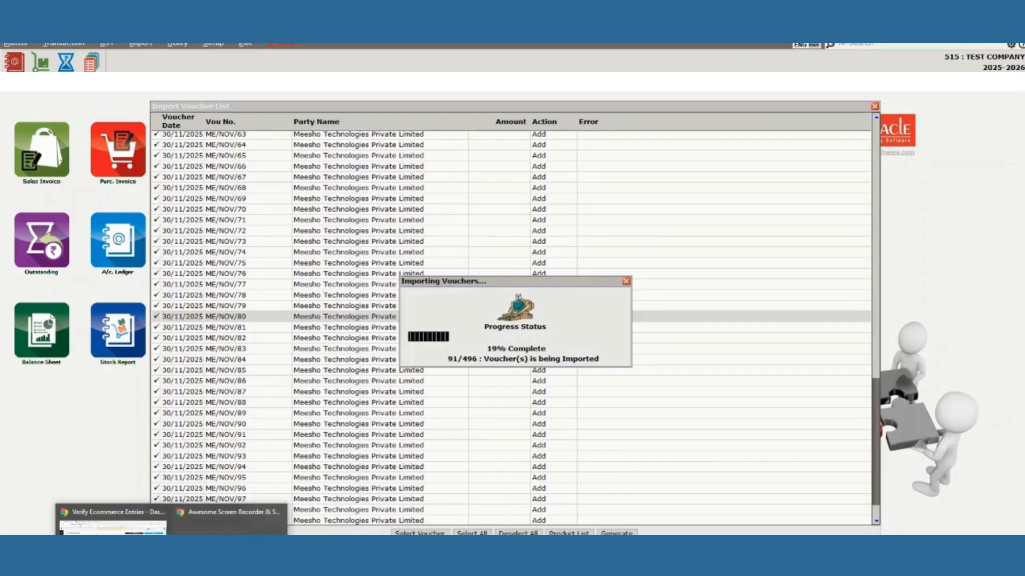
{"action": "left_click", "coordinate": [112, 518]}
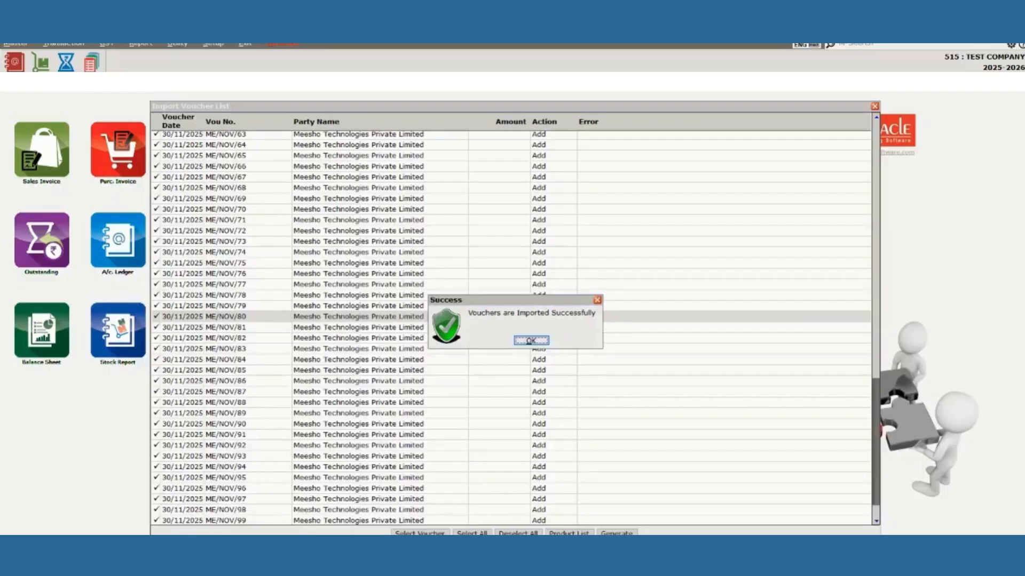
{"action": "left_click", "coordinate": [531, 341]}
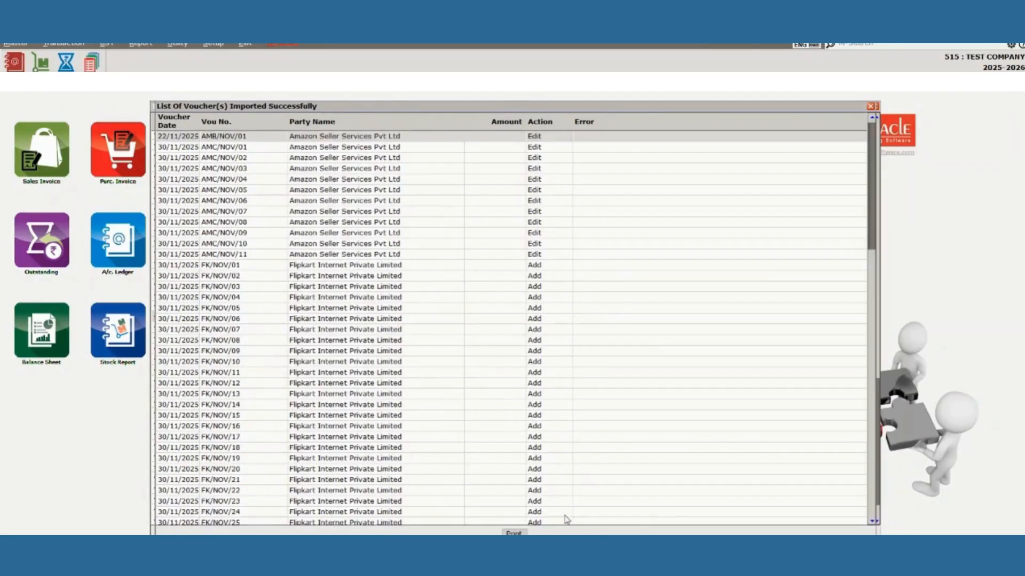
{"action": "key", "text": "Down"}
{"action": "key", "text": "Down"}
{"action": "key", "text": "Down"}
{"action": "key", "text": "Down"}
{"action": "key", "text": "Down"}
{"action": "key", "text": "Down"}
{"action": "key", "text": "Down"}
{"action": "key", "text": "Down"}
{"action": "key", "text": "Down"}
{"action": "key", "text": "Down"}
{"action": "key", "text": "Down"}
{"action": "key", "text": "Down"}
{"action": "key", "text": "Down"}
{"action": "key", "text": "Down"}
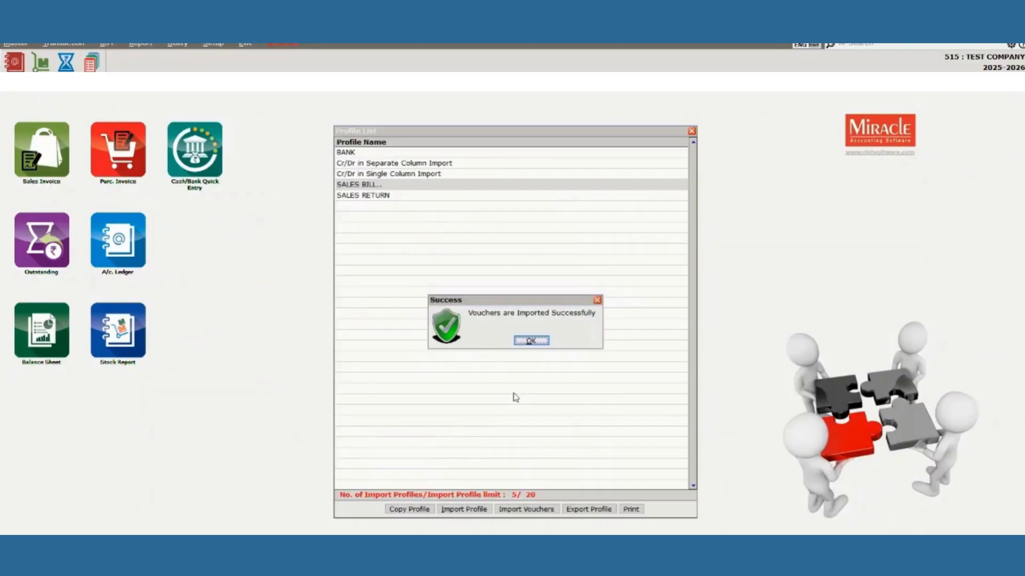
Dismiss the success message and start importing with the SALES RETURN profile.
{"action": "left_click", "coordinate": [531, 342]}
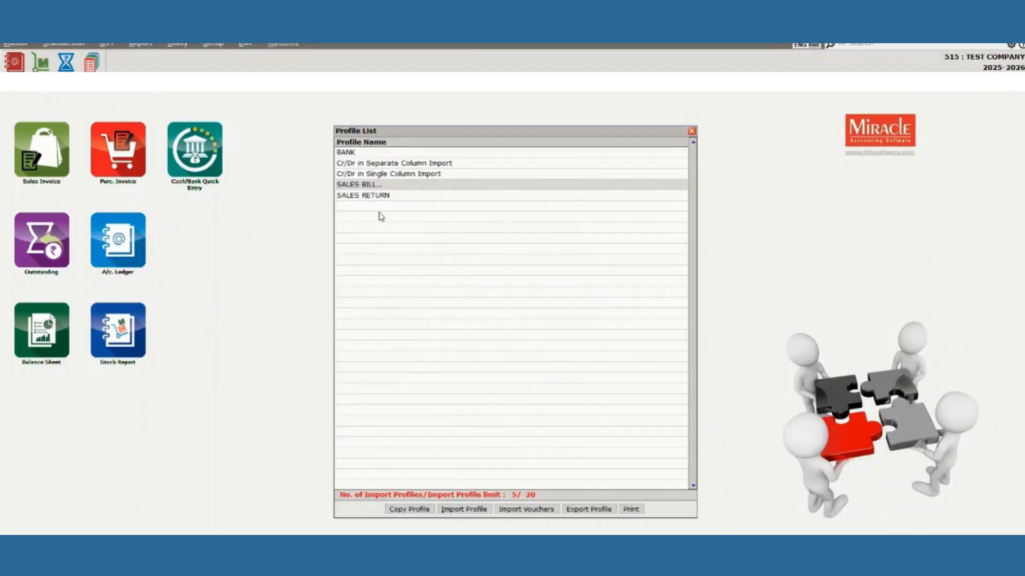
{"action": "left_click", "coordinate": [373, 197]}
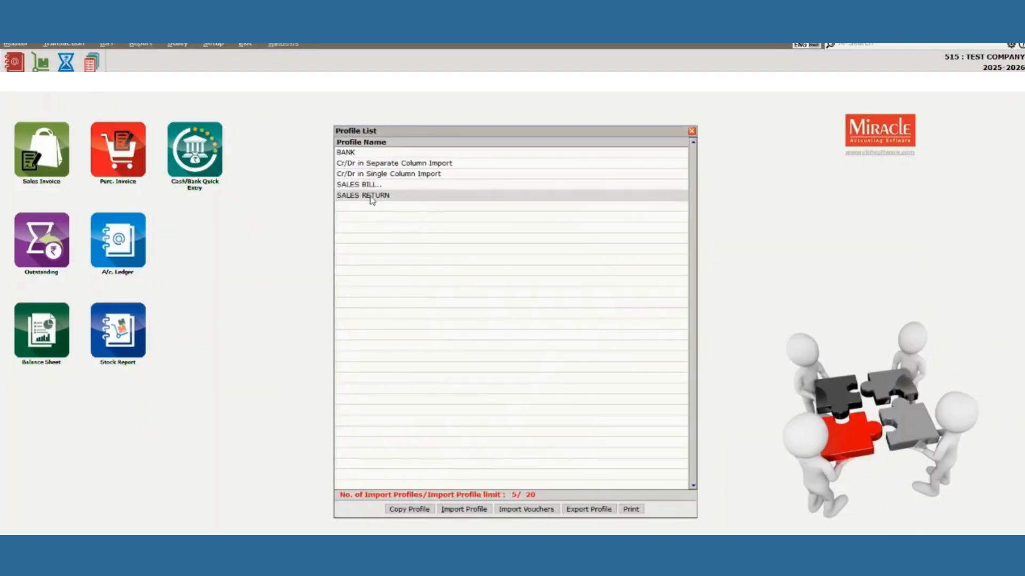
{"action": "left_click", "coordinate": [524, 509]}
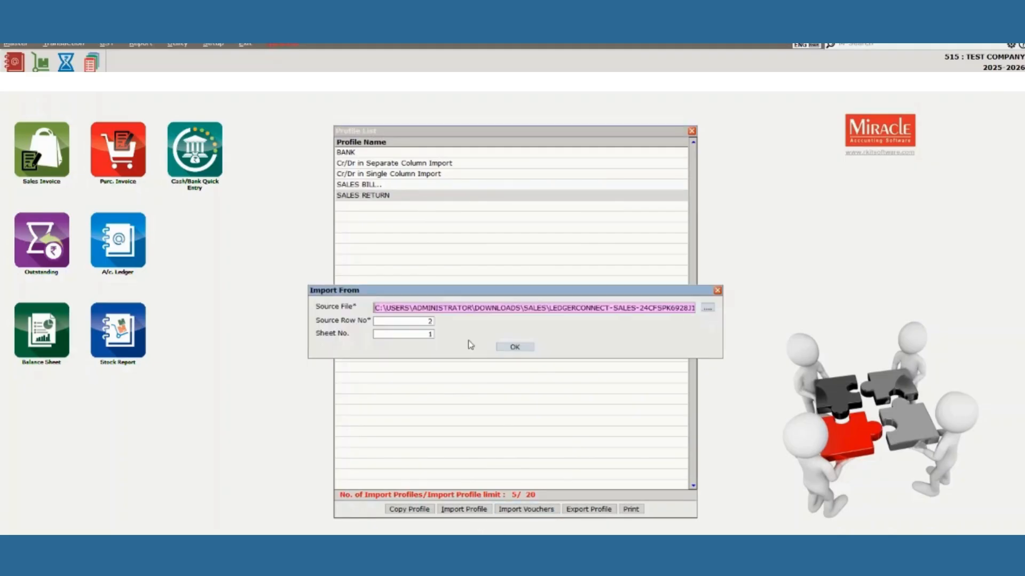
Use the LedgerConnect returns spreadsheet in Downloads\returns as the import source.
{"action": "left_click", "coordinate": [708, 308]}
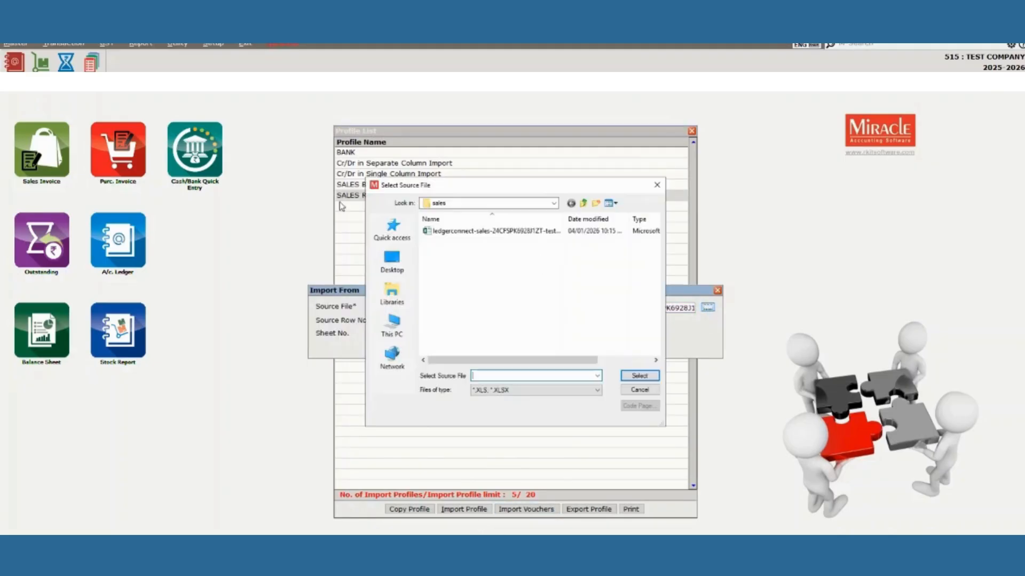
{"action": "left_click", "coordinate": [582, 202]}
{"action": "double_click", "coordinate": [437, 230]}
{"action": "double_click", "coordinate": [448, 233]}
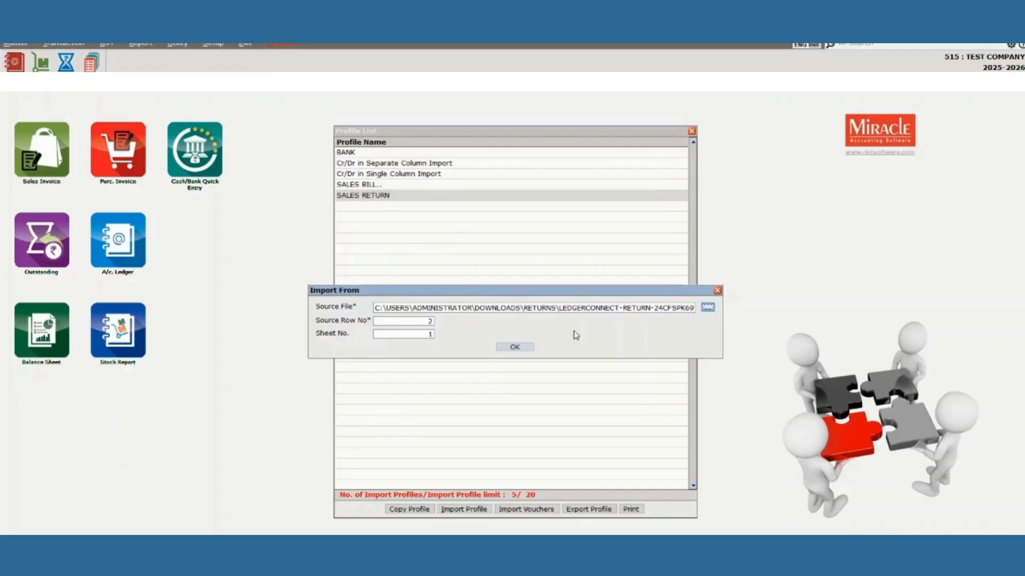
{"action": "left_click", "coordinate": [517, 346]}
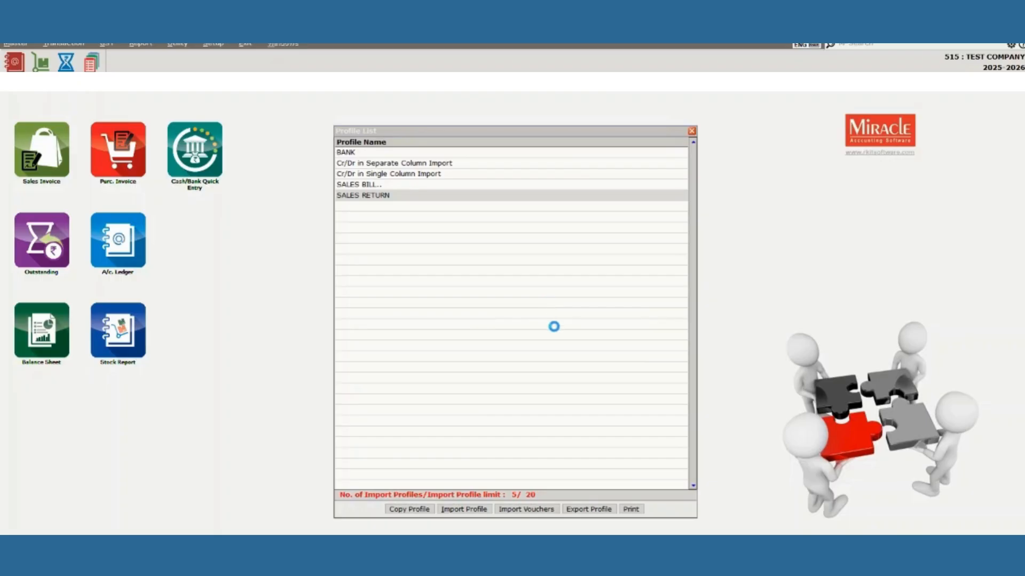
Review the 324 credit-note vouchers, generate them, and acknowledge the success message.
{"action": "scroll", "coordinate": [565, 324], "scroll_direction": "down", "scroll_amount": 6}
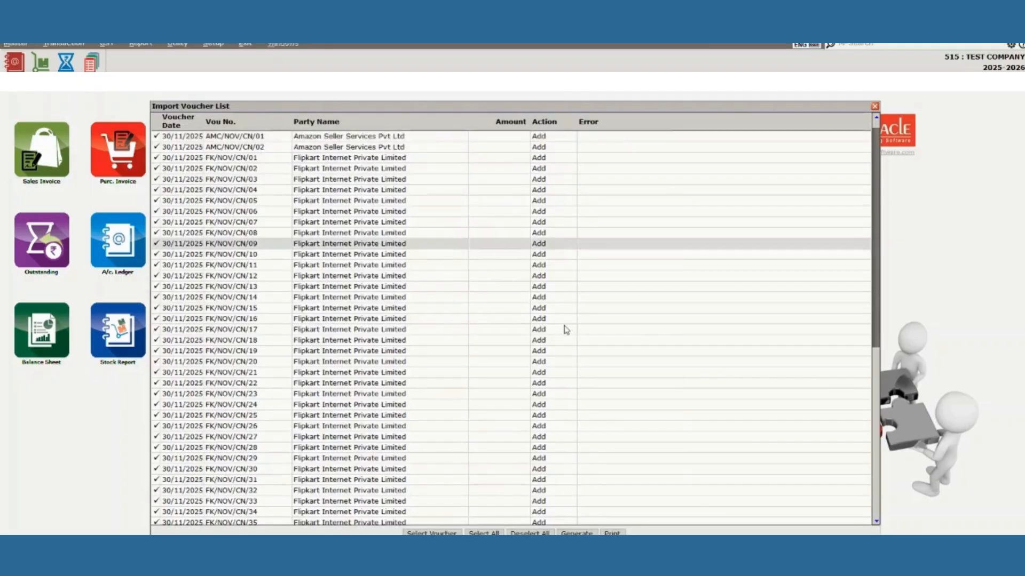
{"action": "scroll", "coordinate": [561, 328], "scroll_direction": "down", "scroll_amount": 3}
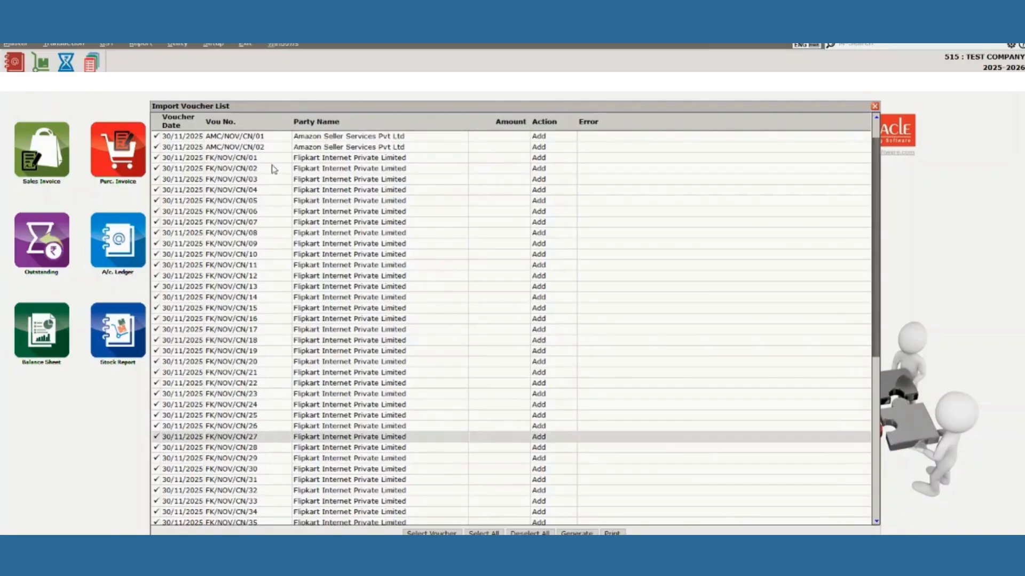
{"action": "scroll", "coordinate": [314, 256], "scroll_direction": "down", "scroll_amount": 3}
{"action": "scroll", "coordinate": [321, 279], "scroll_direction": "down", "scroll_amount": 10}
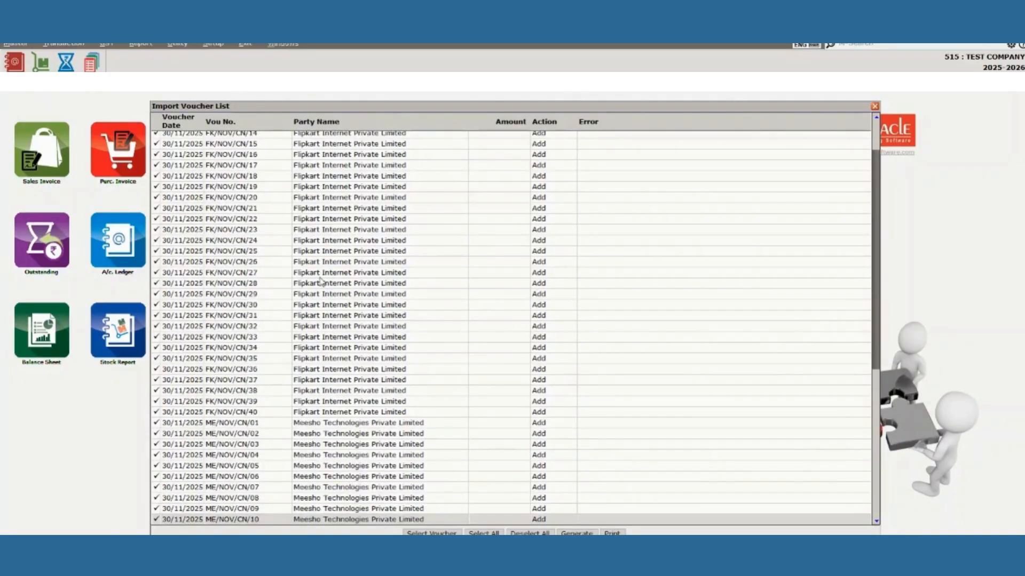
{"action": "scroll", "coordinate": [319, 279], "scroll_direction": "down", "scroll_amount": 8}
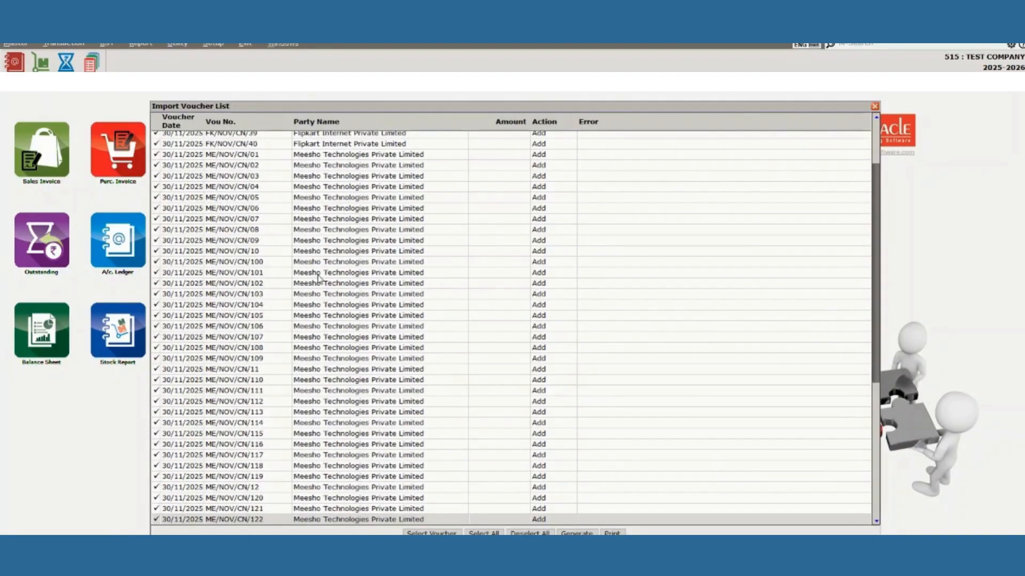
{"action": "scroll", "coordinate": [318, 278], "scroll_direction": "down", "scroll_amount": 8}
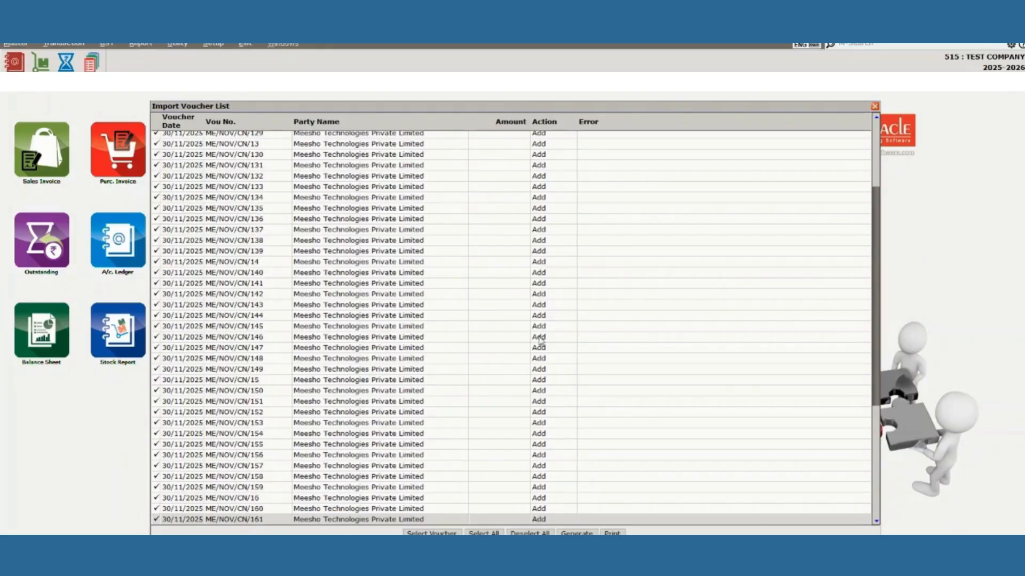
{"action": "scroll", "coordinate": [371, 344], "scroll_direction": "down", "scroll_amount": 1}
{"action": "left_click", "coordinate": [577, 533]}
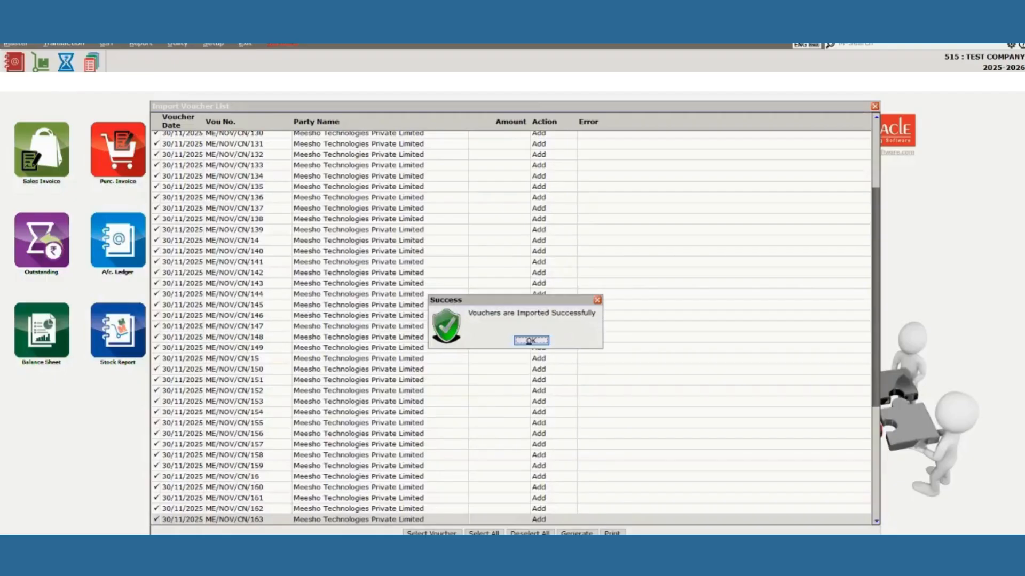
{"action": "left_click", "coordinate": [527, 339]}
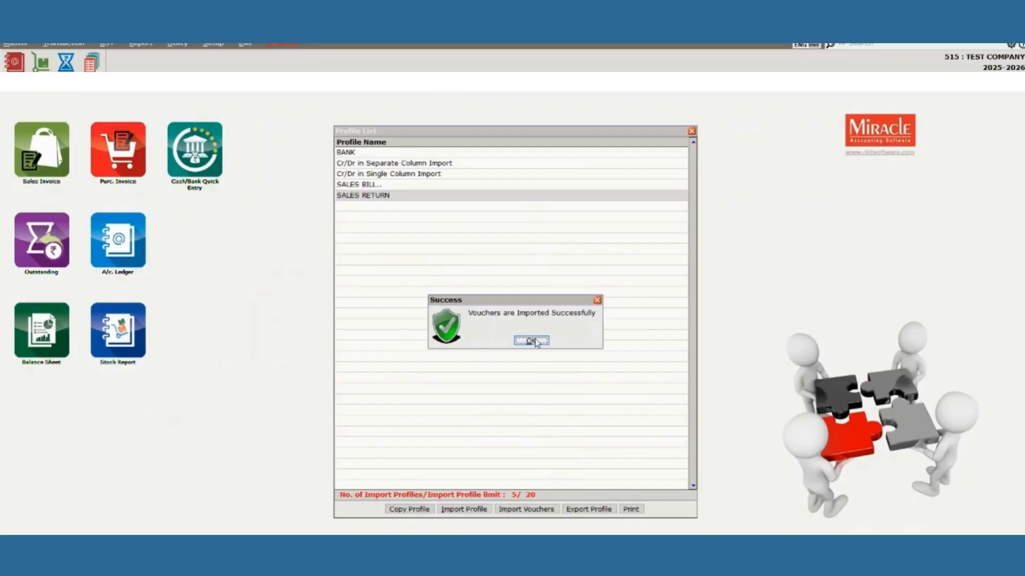
{"action": "left_click", "coordinate": [530, 340]}
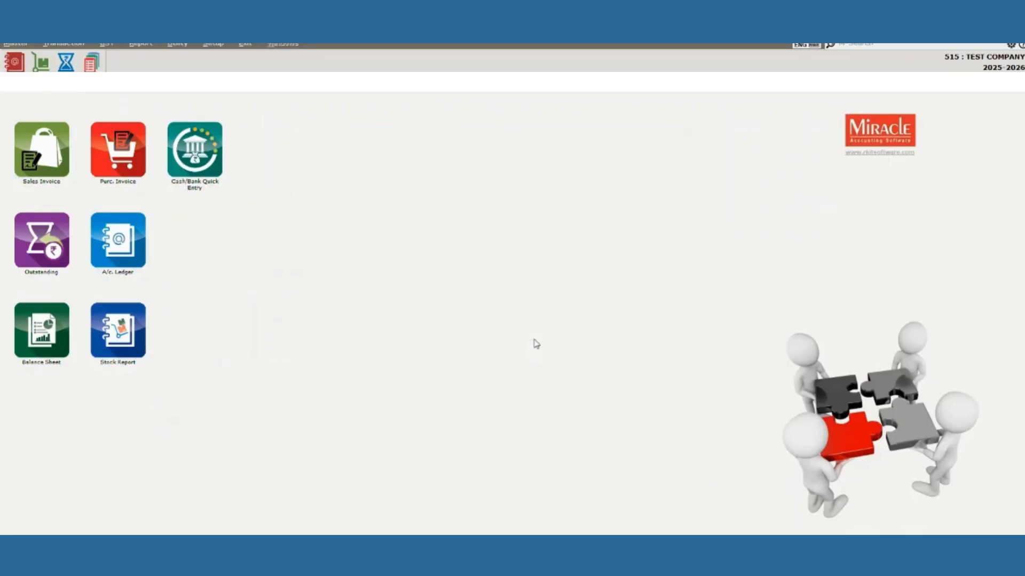
Open the Sales Invoice list and bring up Meesho bill ME/NOV/375.
{"action": "left_click", "coordinate": [65, 44]}
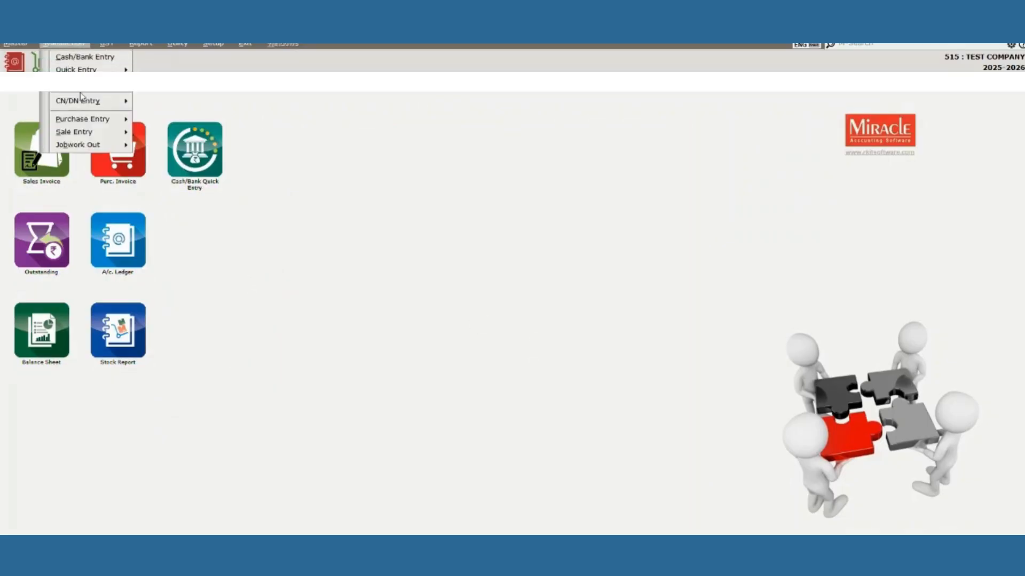
{"action": "left_click", "coordinate": [165, 137]}
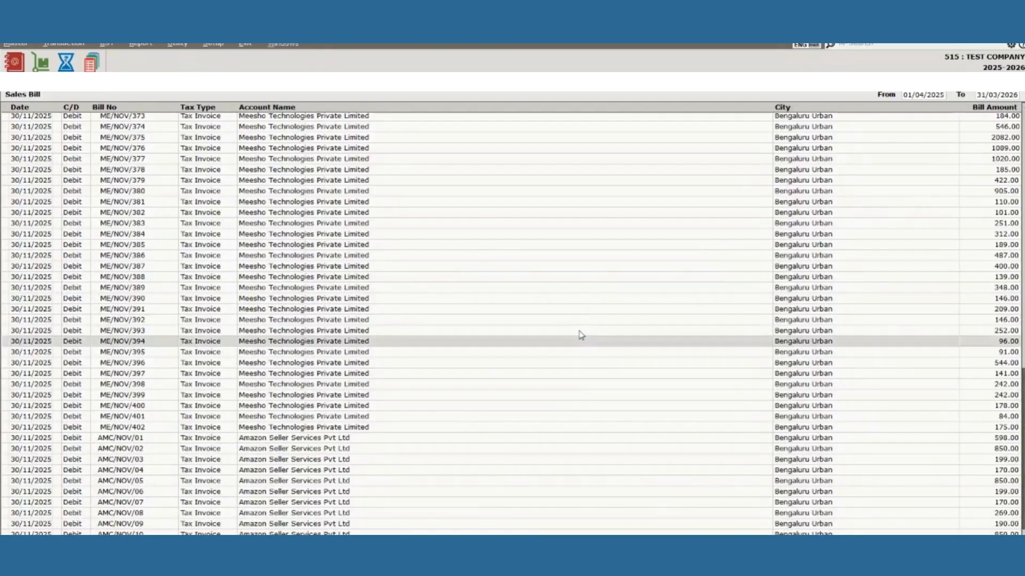
{"action": "key", "text": "Up"}
{"action": "key", "text": "Up"}
{"action": "key", "text": "Up"}
{"action": "key", "text": "Up"}
{"action": "key", "text": "Up"}
{"action": "key", "text": "Up"}
{"action": "key", "text": "Up"}
{"action": "key", "text": "Up"}
{"action": "key", "text": "Up"}
{"action": "key", "text": "Up"}
{"action": "key", "text": "Up"}
{"action": "key", "text": "Up"}
{"action": "key", "text": "Up"}
{"action": "key", "text": "Up"}
{"action": "key", "text": "Up"}
{"action": "key", "text": "Up"}
{"action": "key", "text": "Up"}
{"action": "key", "text": "Up"}
{"action": "key", "text": "Up"}
{"action": "key", "text": "Return"}
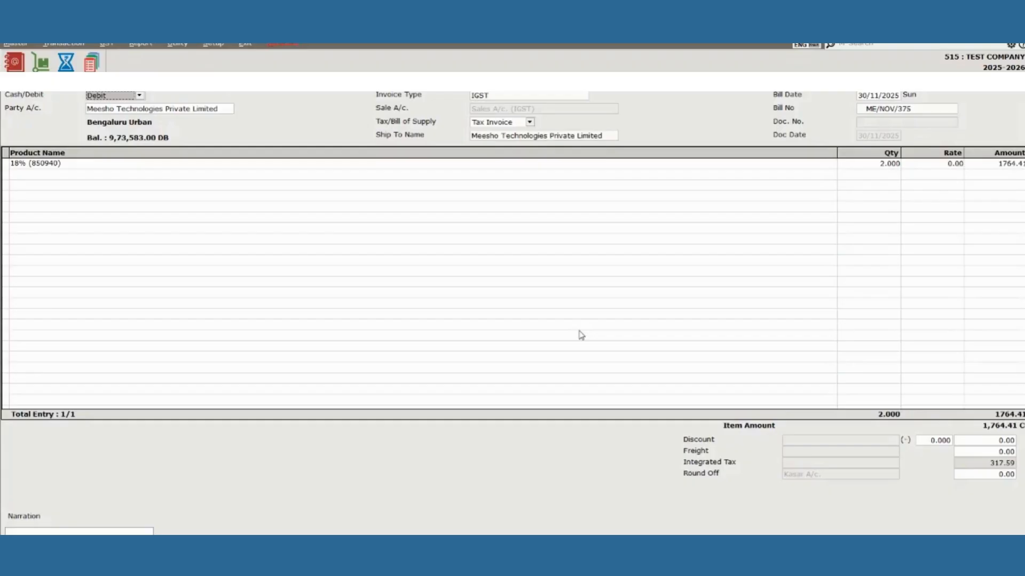
Inspect product 18% (850940) and its GST 18% (850940) commodity details.
{"action": "left_click", "coordinate": [129, 165]}
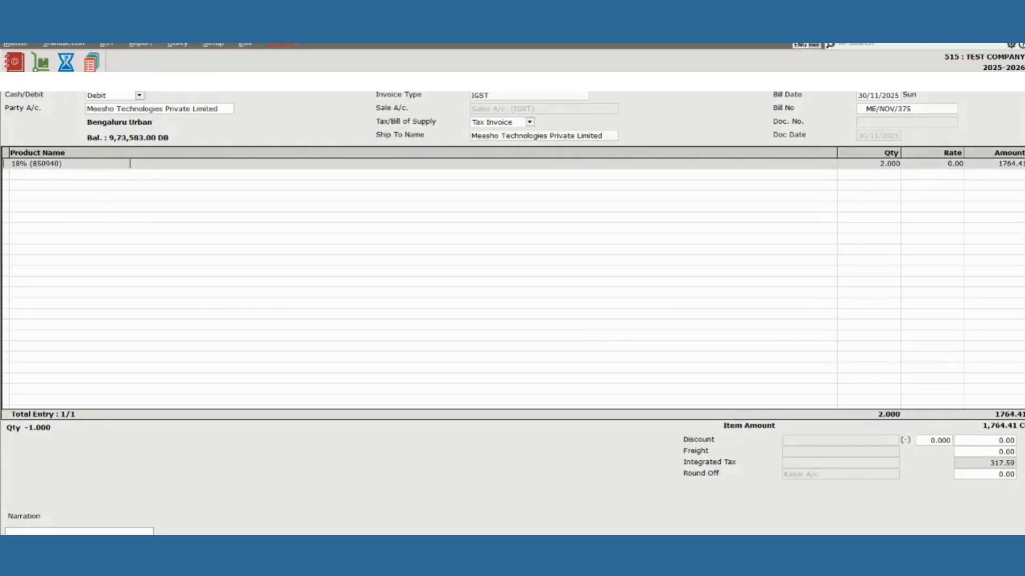
{"action": "left_click", "coordinate": [130, 164]}
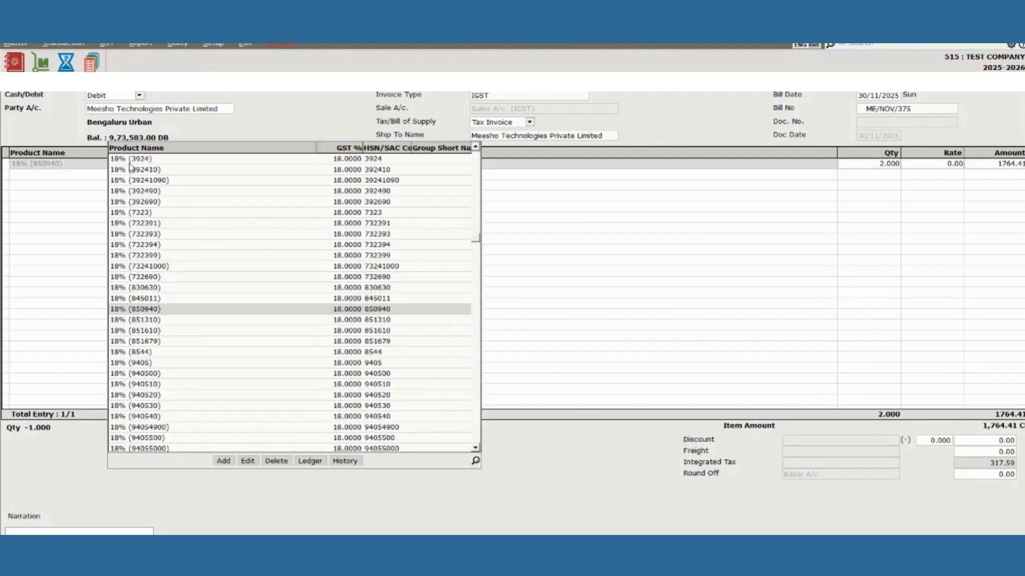
{"action": "key", "text": "F3"}
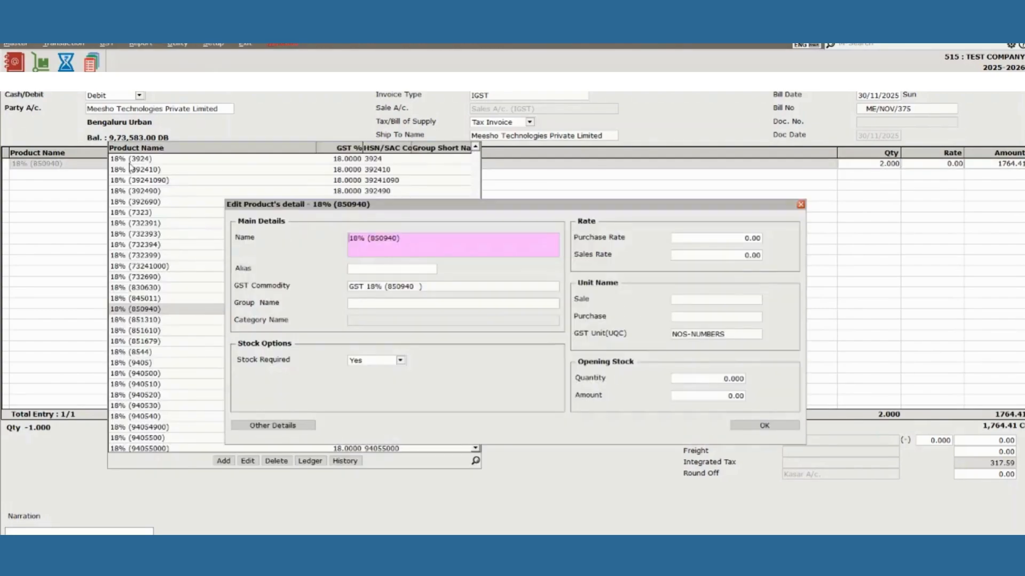
{"action": "key", "text": "alt+o"}
{"action": "key", "text": "Escape"}
{"action": "key", "text": "Return"}
{"action": "key", "text": "Return"}
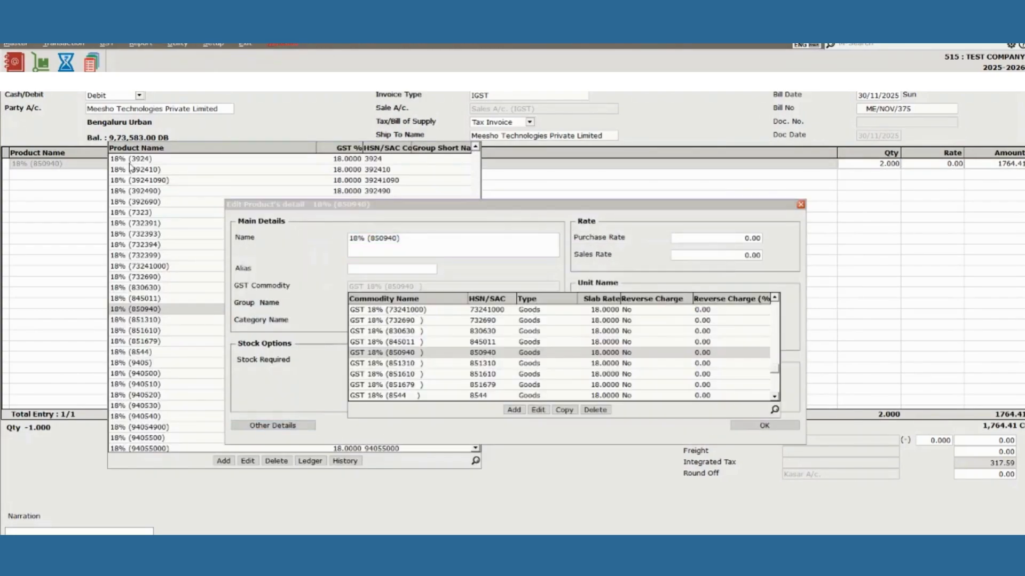
{"action": "key", "text": "F3"}
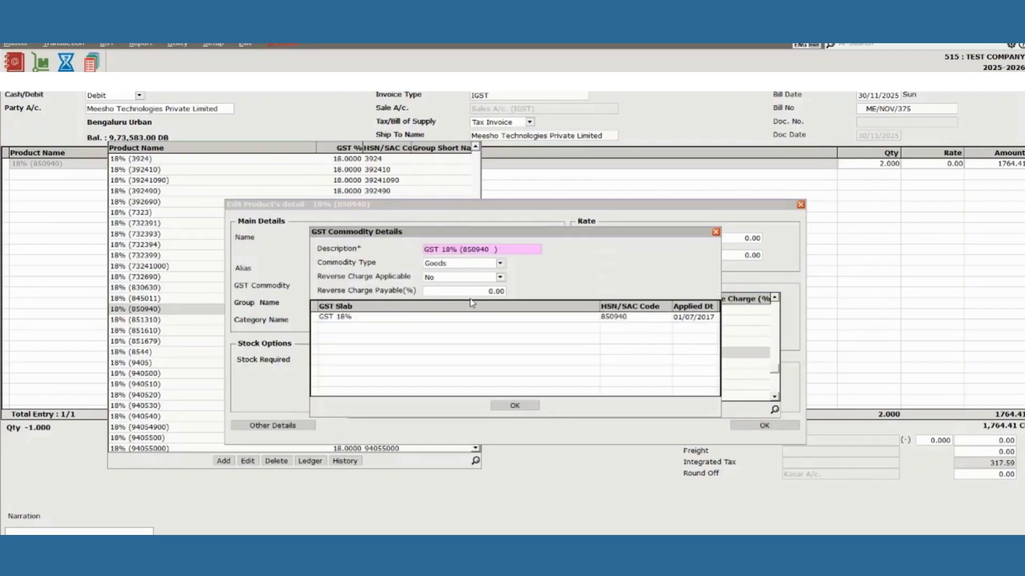
{"action": "key", "text": "Escape"}
Close bill ME/NOV/375 without saving and return to the top of the Sales Bill list.
{"action": "key", "text": "Escape"}
{"action": "key", "text": "Escape"}
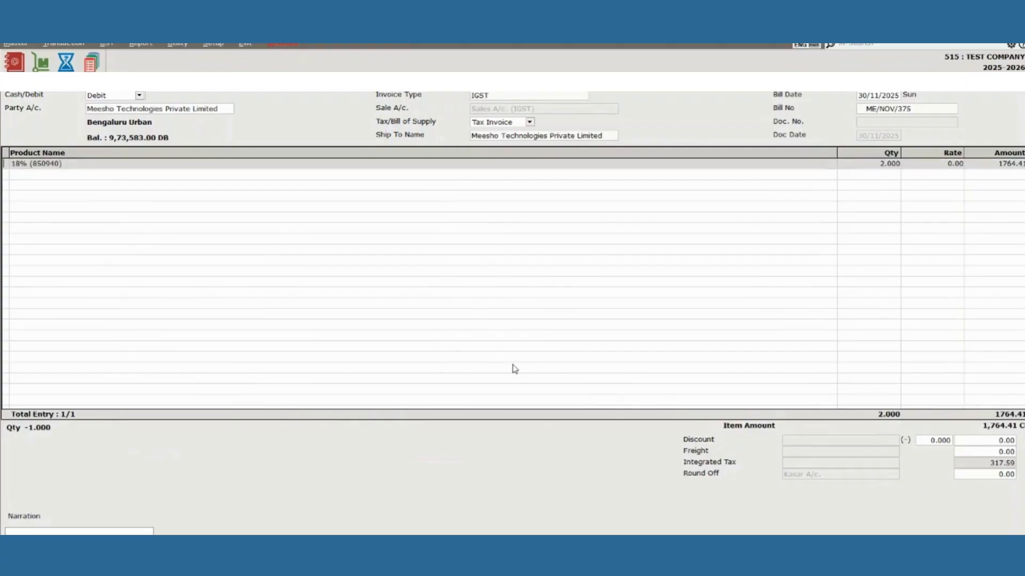
{"action": "key", "text": "Escape"}
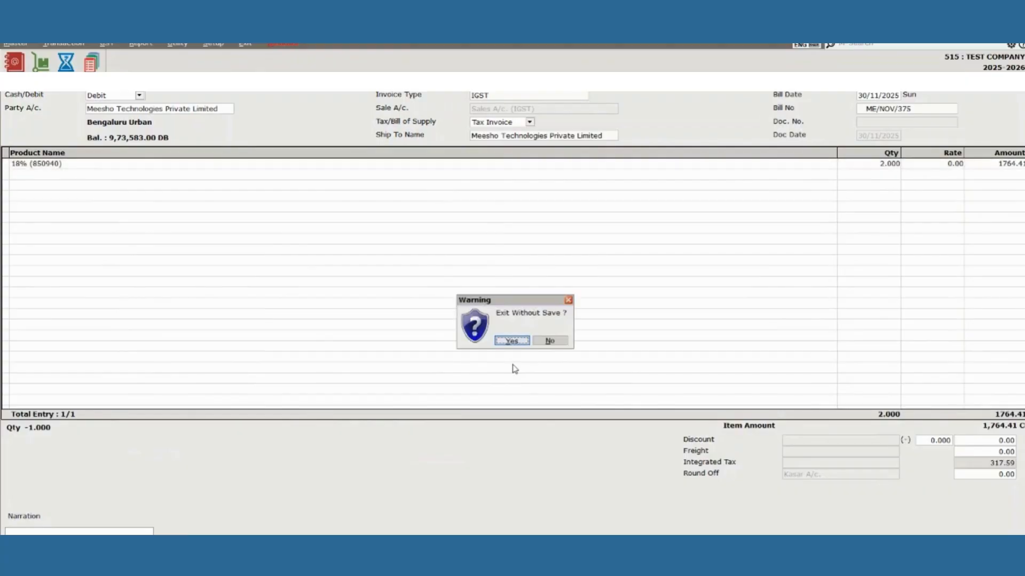
{"action": "key", "text": "Return"}
{"action": "key", "text": "Return"}
{"action": "key", "text": "Return"}
{"action": "key", "text": "Return"}
{"action": "key", "text": "Return"}
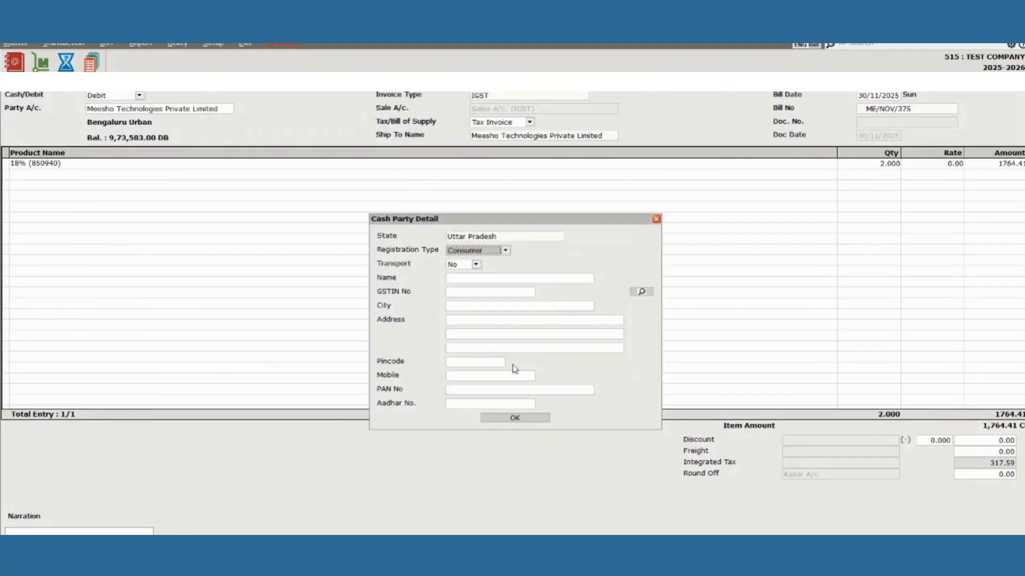
{"action": "key", "text": "Escape"}
{"action": "key", "text": "Escape"}
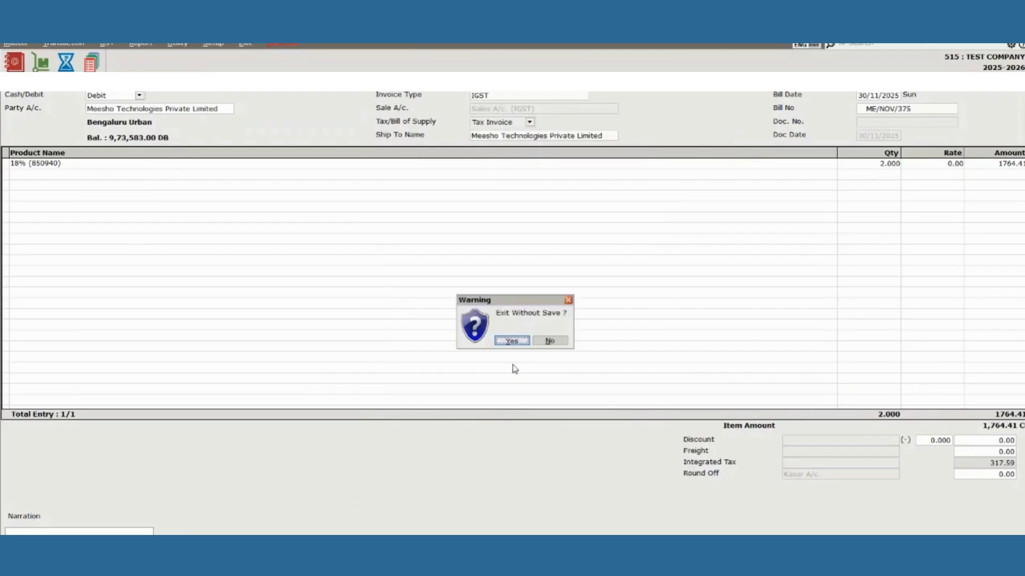
{"action": "key", "text": "Return"}
{"action": "key", "text": "Home"}
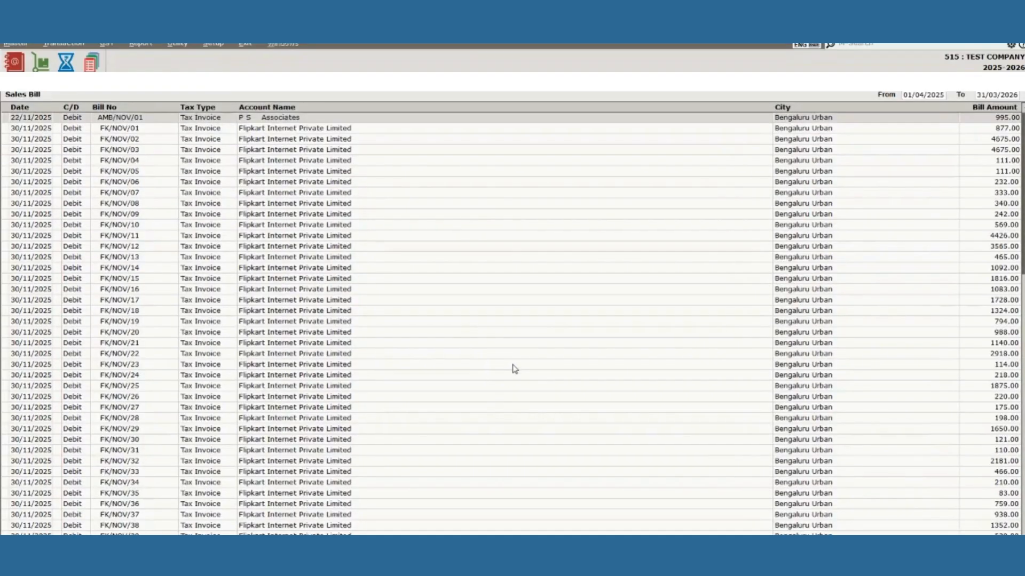
Review Amazon bill AMB/NOV/01's cash party details, exit unsaved, and close the Sales Bill list.
{"action": "key", "text": "Down"}
{"action": "key", "text": "Up"}
{"action": "key", "text": "Return"}
{"action": "key", "text": "Return"}
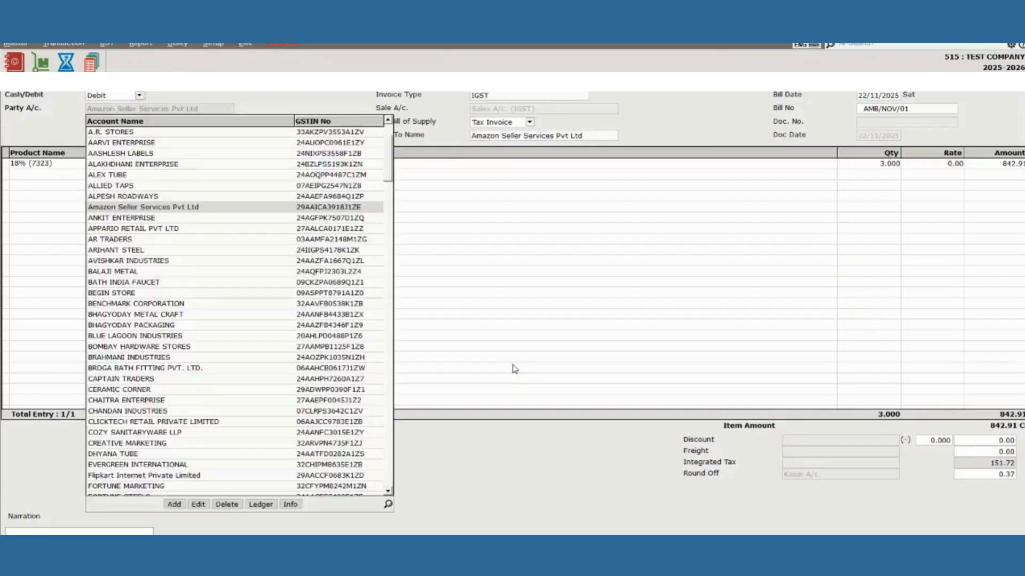
{"action": "key", "text": "Return"}
{"action": "key", "text": "Return"}
{"action": "key", "text": "Return"}
{"action": "key", "text": "Return"}
{"action": "key", "text": "Return"}
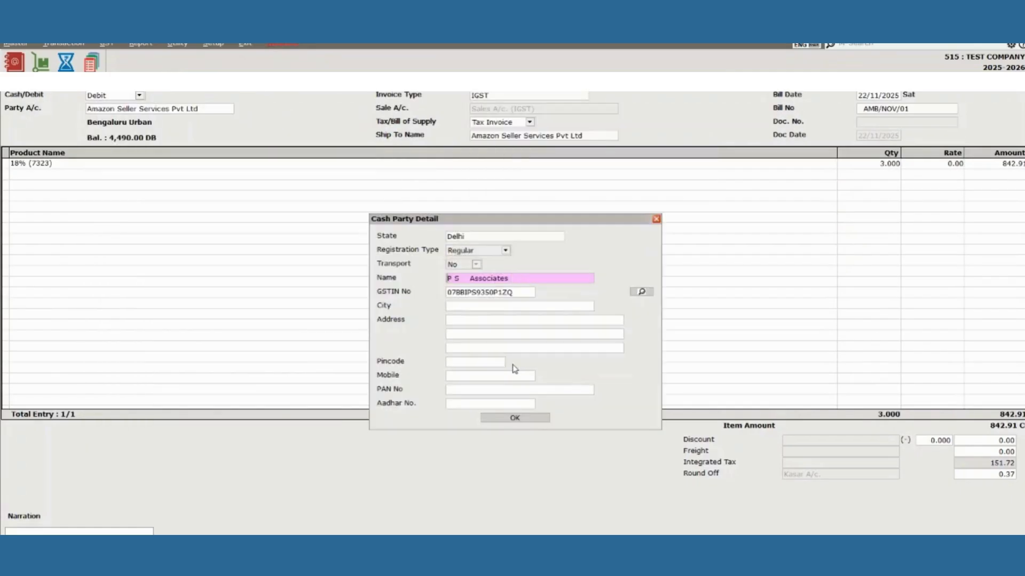
{"action": "key", "text": "Escape"}
{"action": "key", "text": "Escape"}
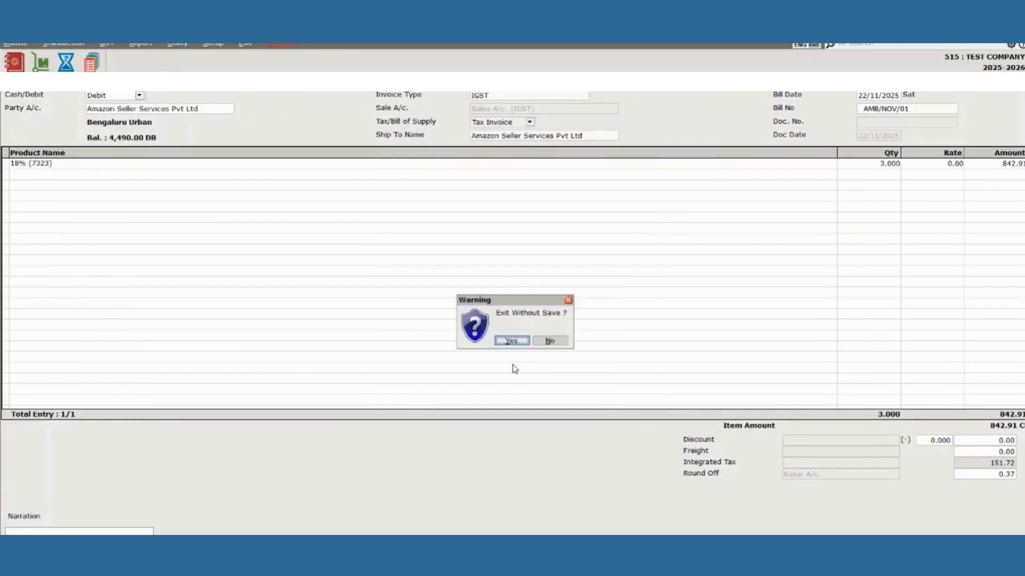
{"action": "key", "text": "Return"}
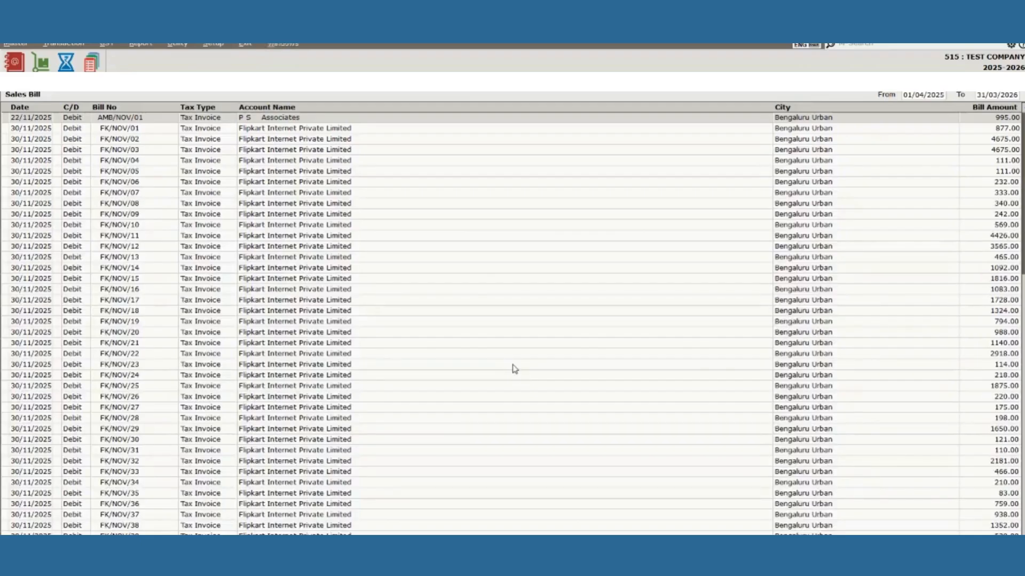
{"action": "key", "text": "Escape"}
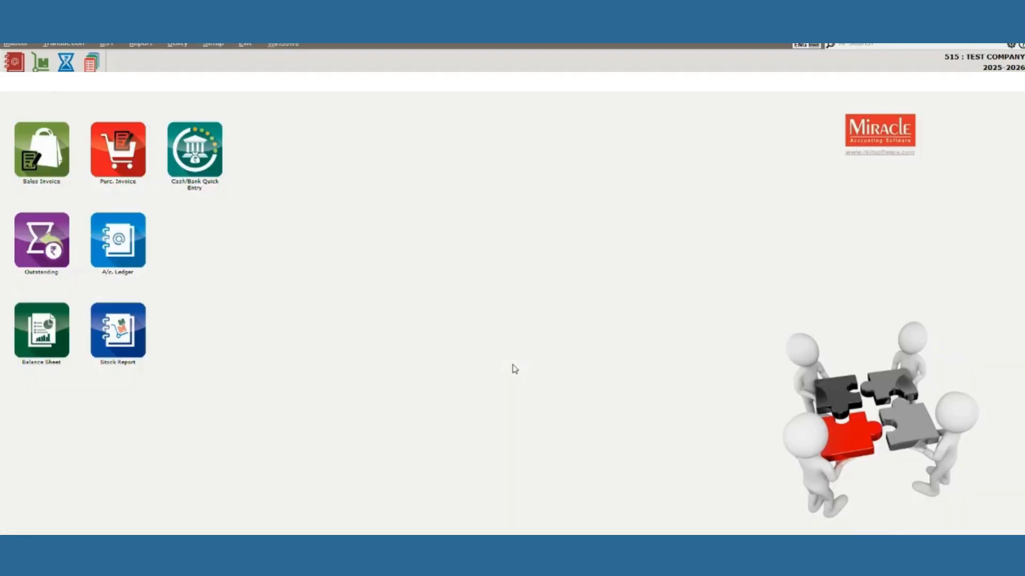